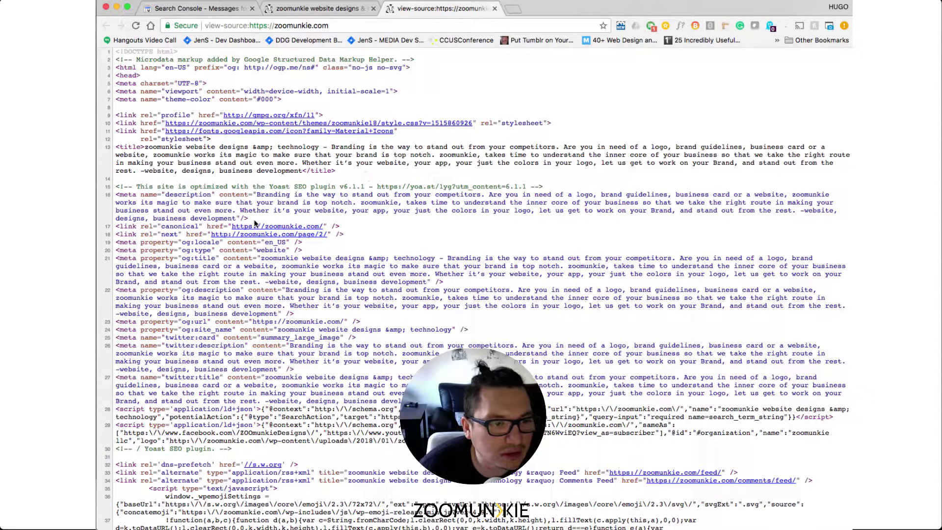
Examine the meta description, Open Graph and Twitter tags in the zoomunkie.com page source, and return to the live homepage
left_click_drag(249, 219, 109, 196)
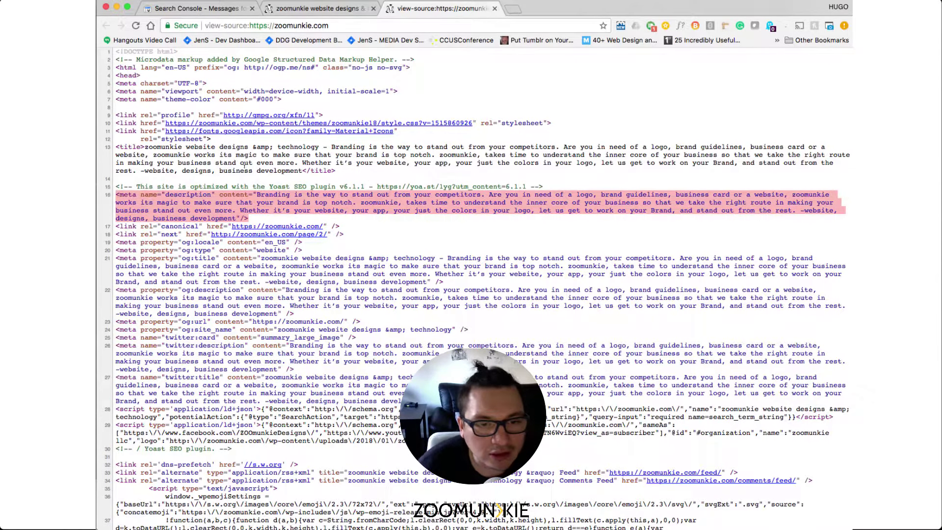
left_click(264, 214)
scroll(305, 220, "down", 5)
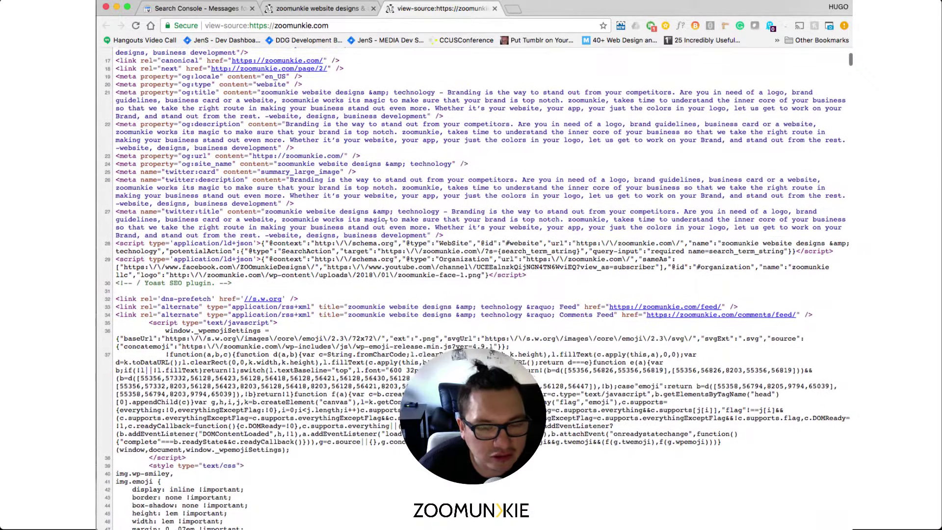
scroll(379, 227, "up", 1)
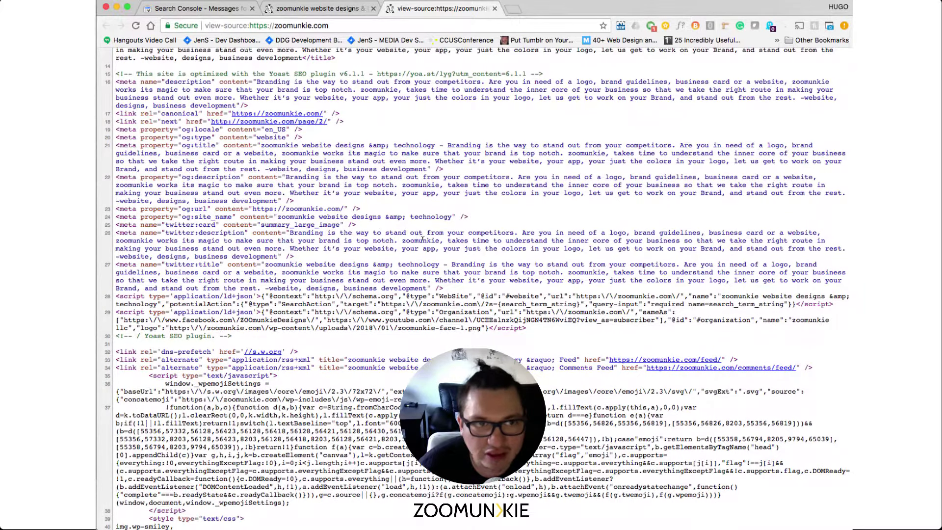
scroll(423, 239, "down", 15)
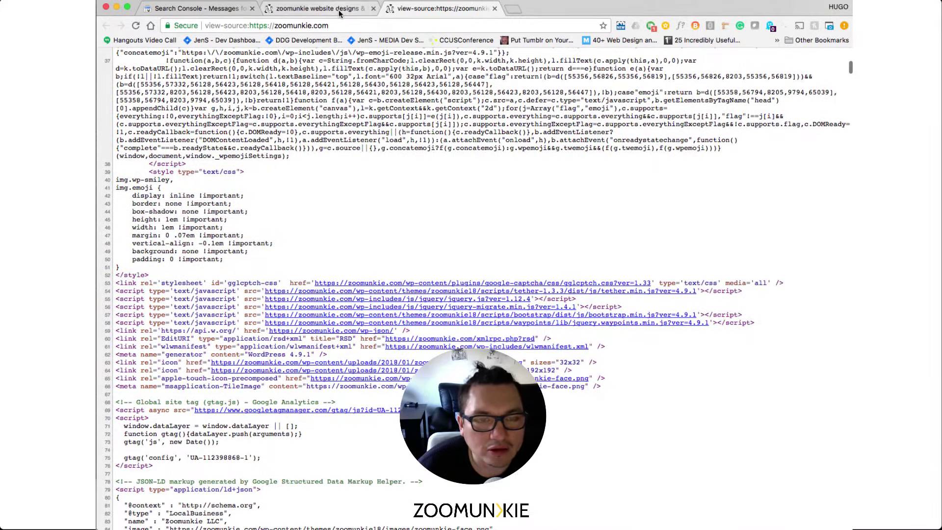
left_click(340, 9)
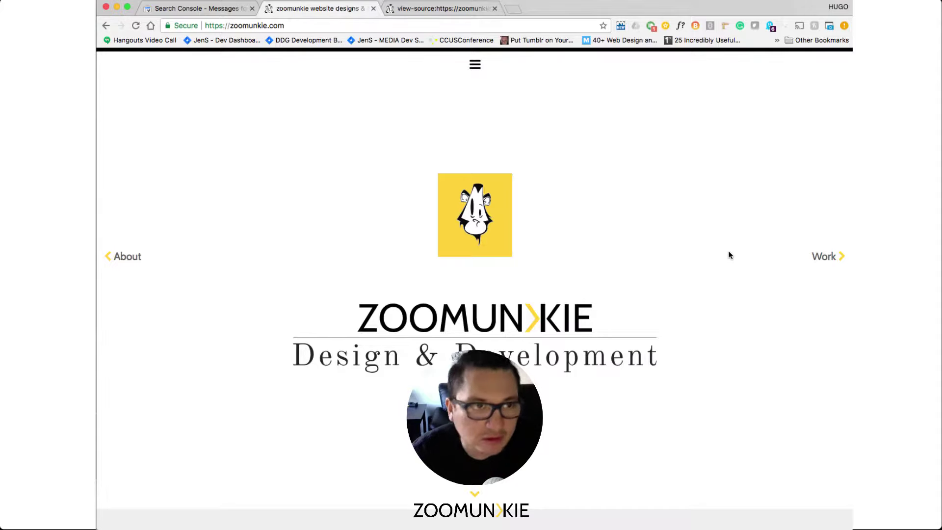
Search Google for "google mobile friendly test" in a new tab and activate the web page address field of the test
key("super+t")
type("google ")
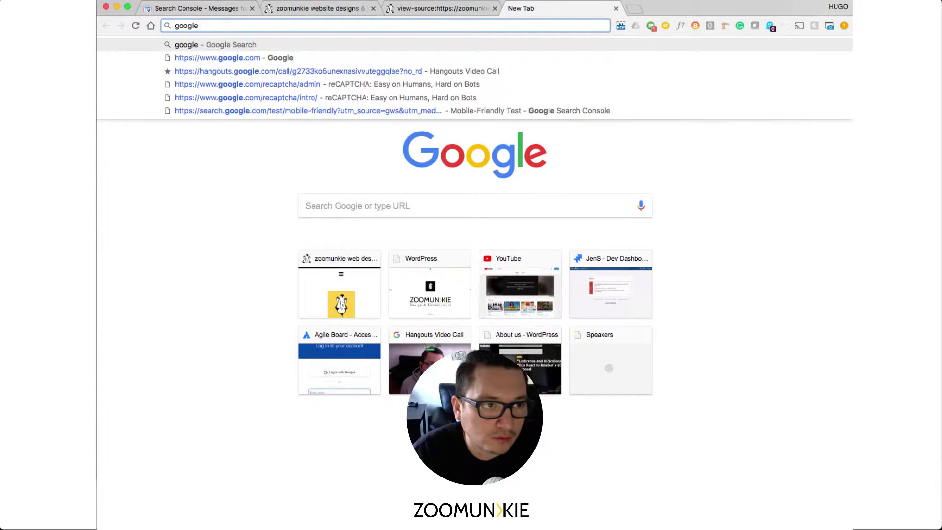
type("moibl")
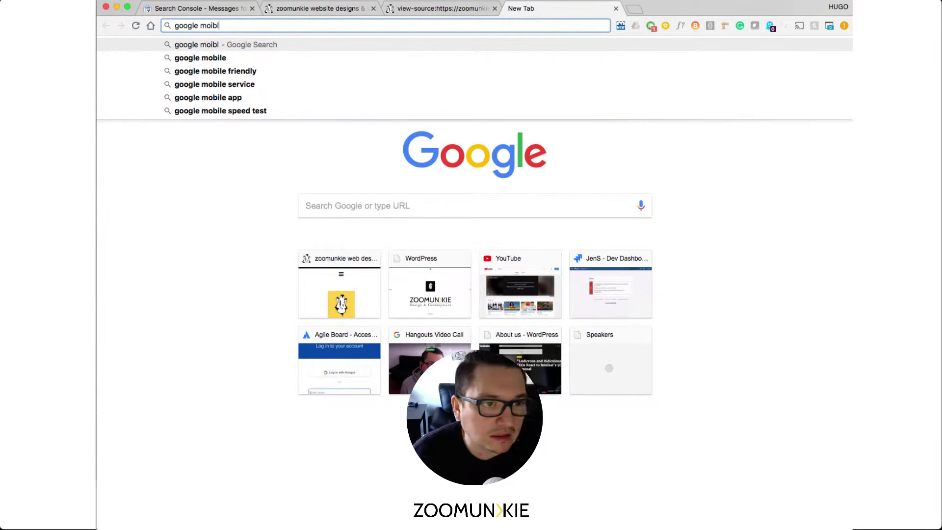
key("BackSpace")
key("BackSpace")
key("BackSpace")
type("bile friendly te")
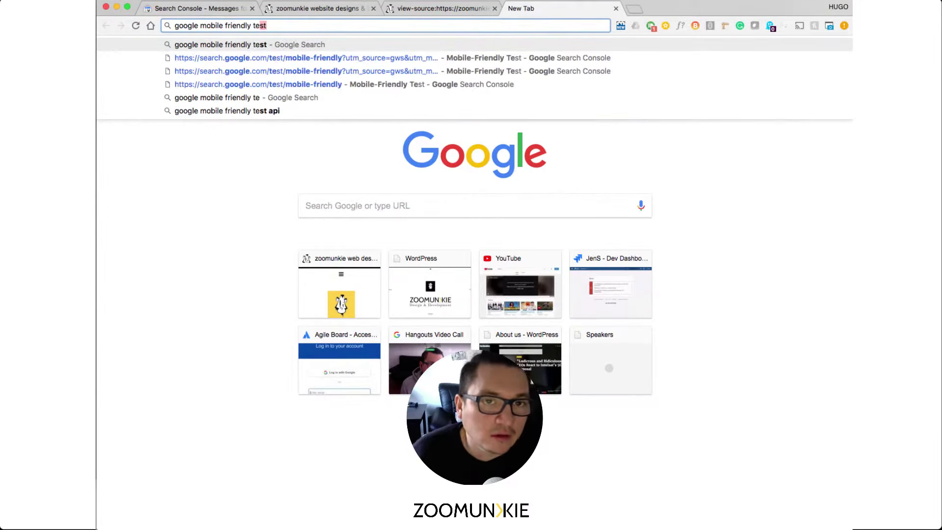
type("st")
key("Return")
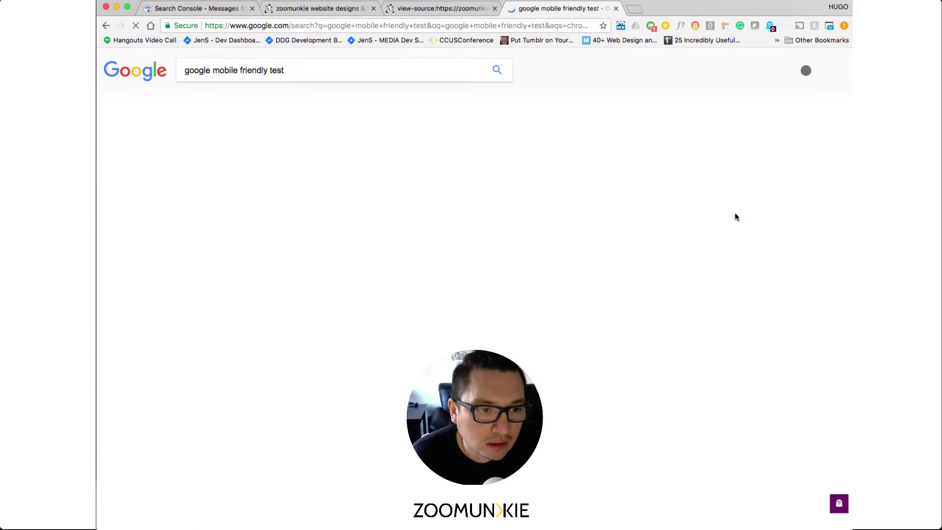
left_click(369, 175)
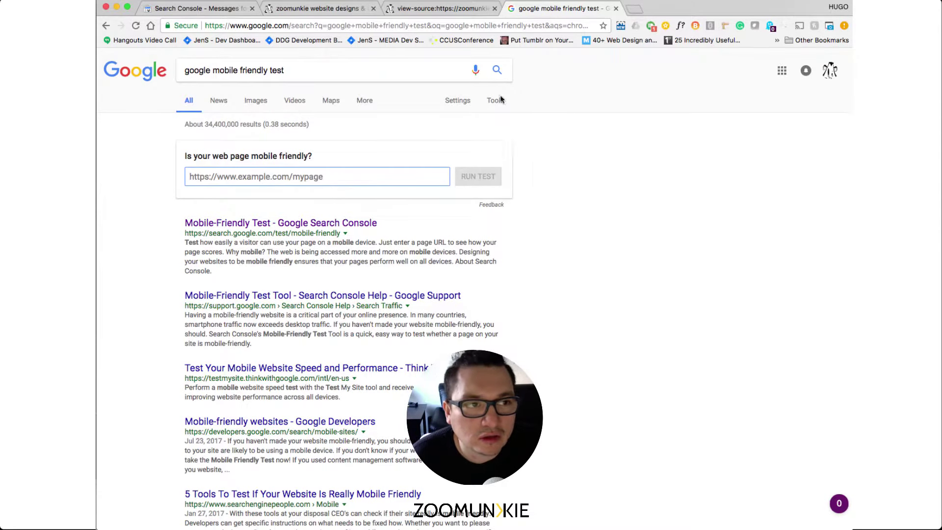
Return to the Search Console traffic message, open its top pages report and review the impressions for each page
left_click(417, 9)
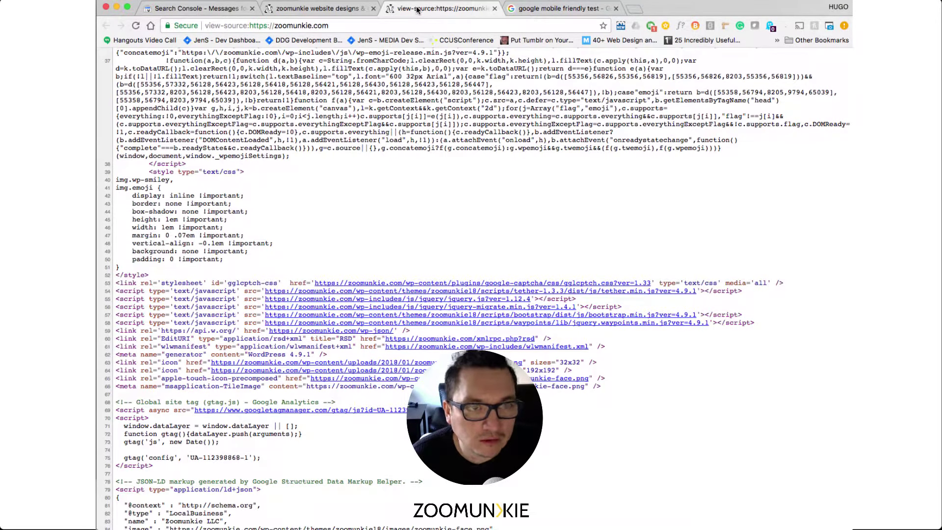
left_click(324, 7)
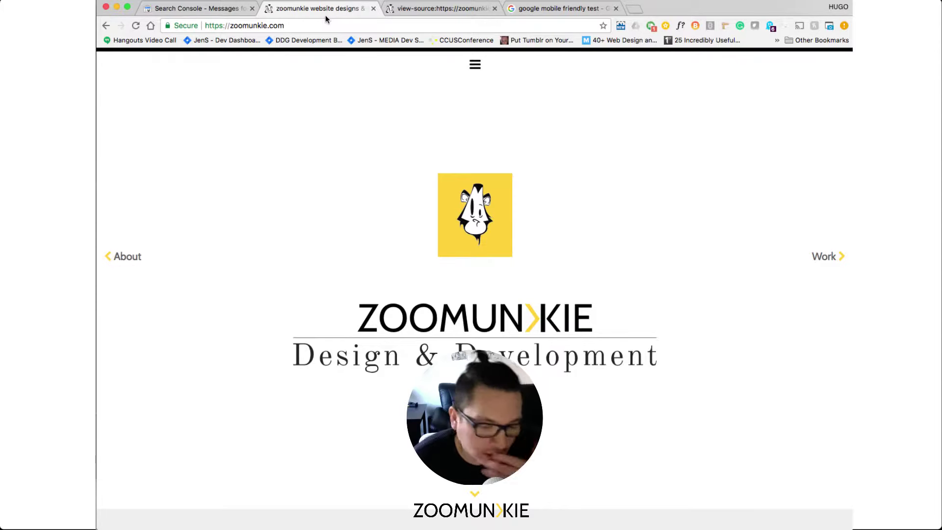
left_click(229, 9)
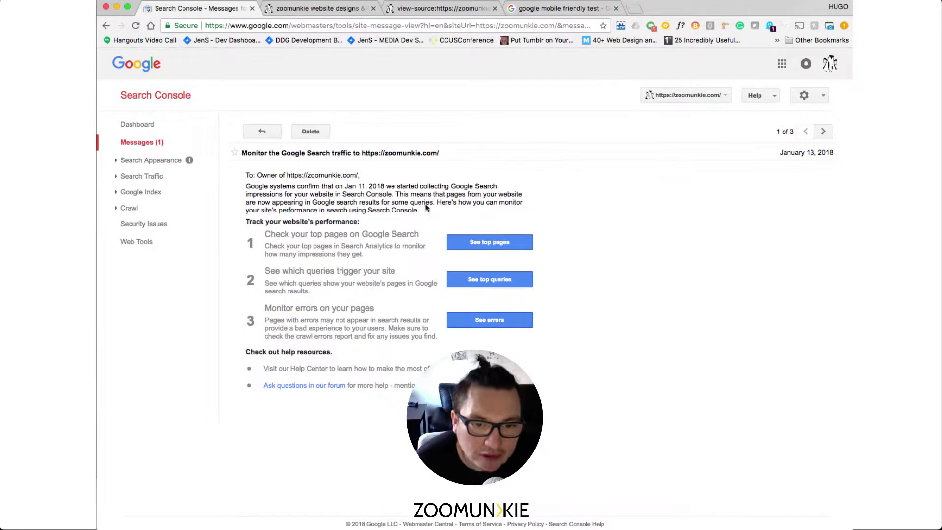
left_click(486, 245)
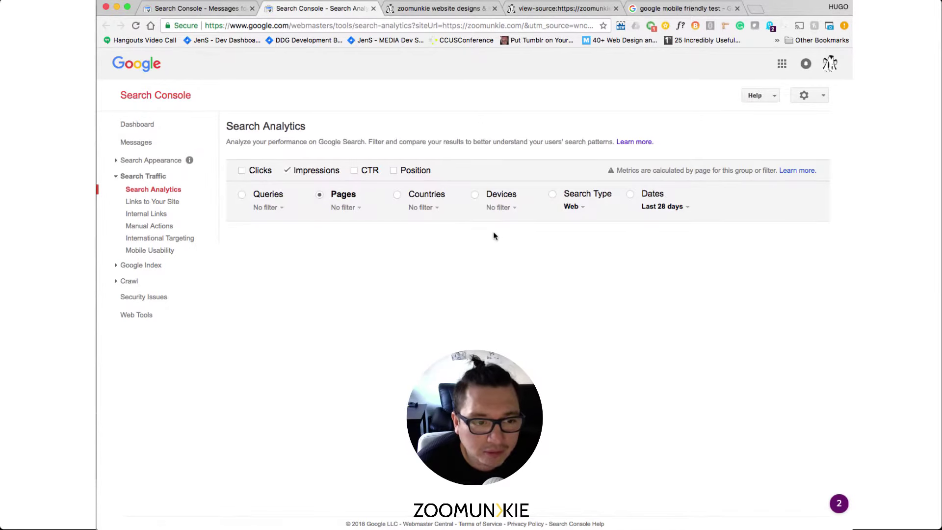
scroll(493, 236, "down", 3)
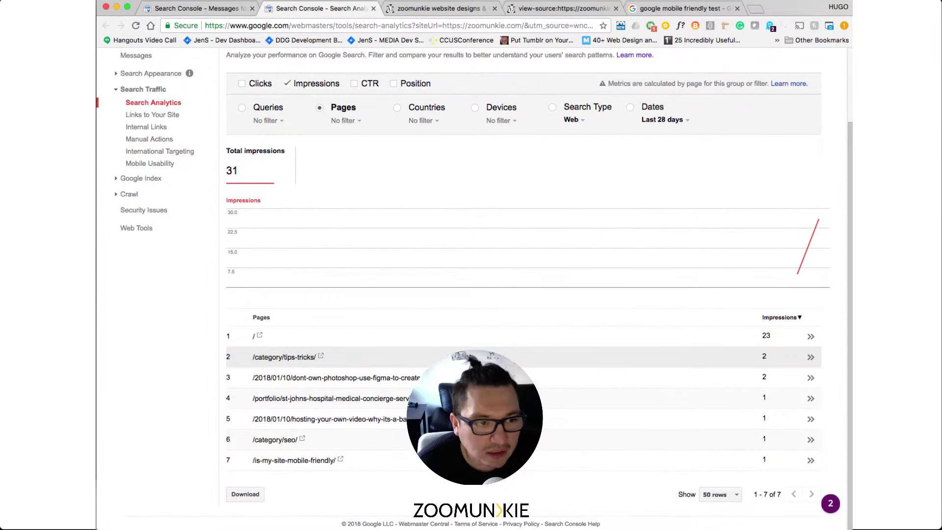
scroll(360, 347, "up", 3)
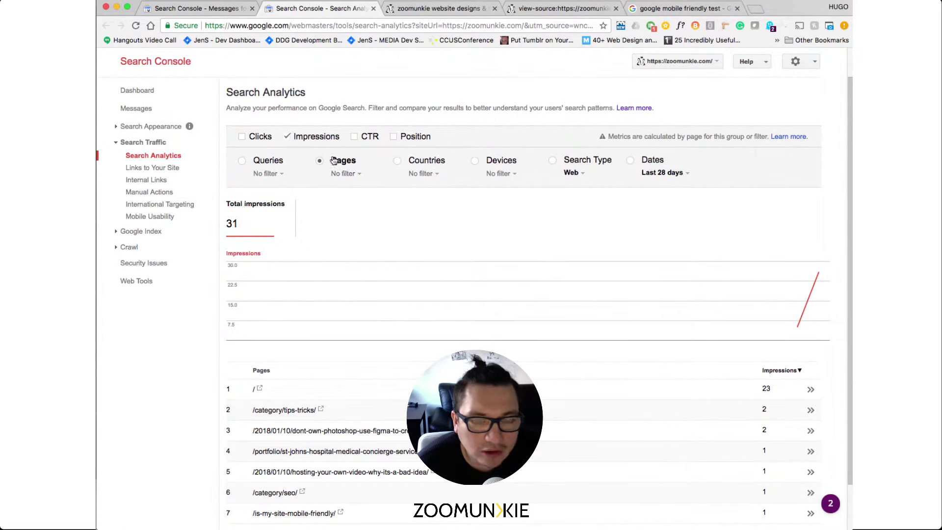
Group the Search Analytics impressions by devices, reload the default Search Analytics report and close it
right_click(476, 161)
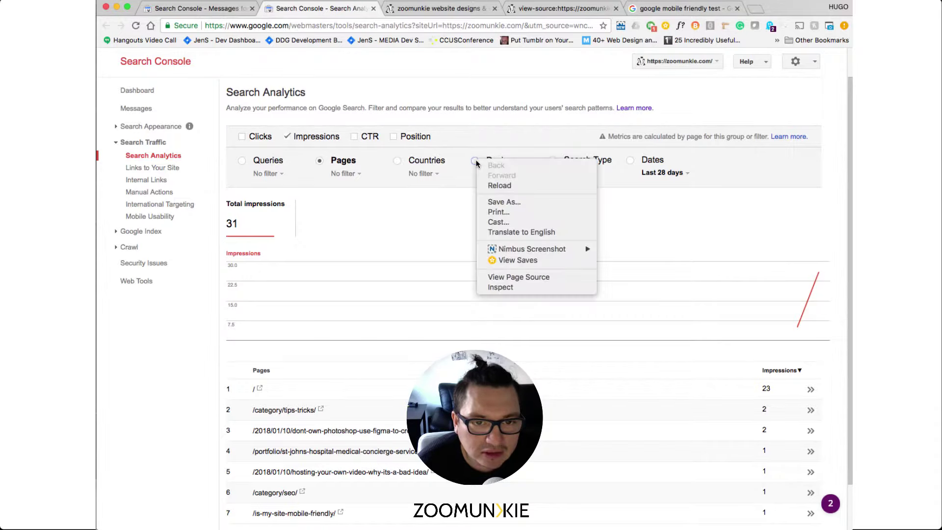
right_click(468, 163)
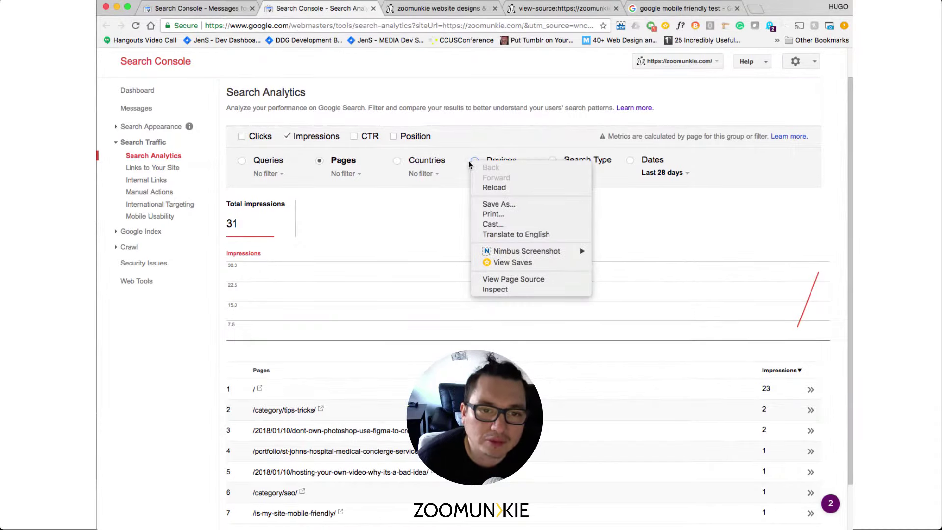
left_click(472, 162)
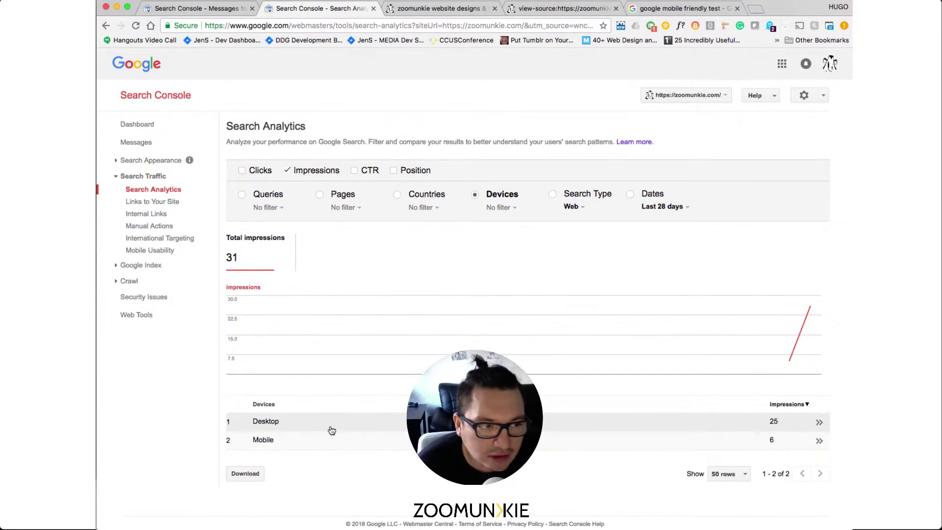
left_click(175, 190)
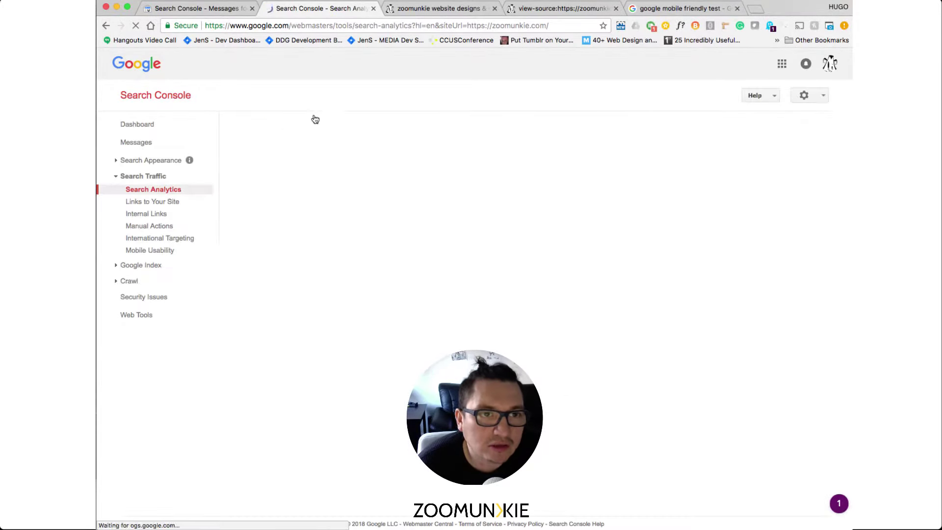
left_click(374, 9)
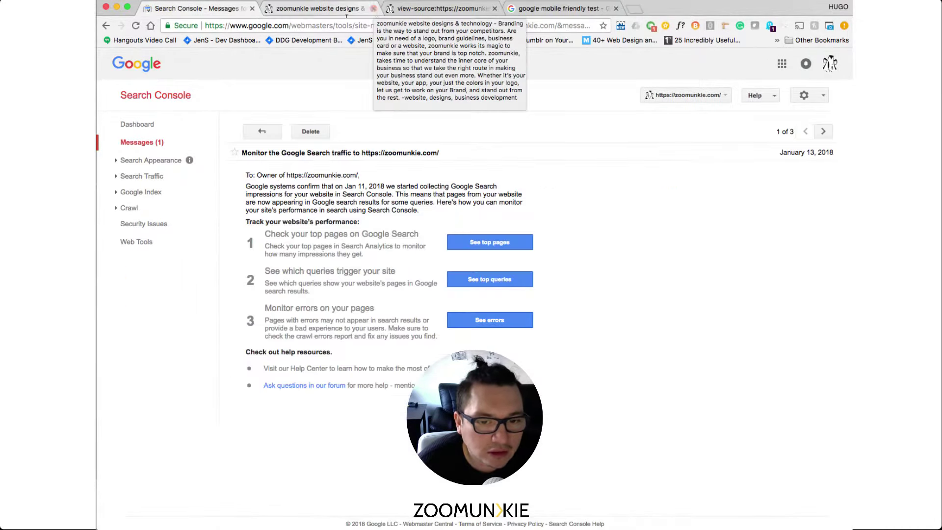
Open the top queries report from the traffic message and review the search queries by impressions and by CTR
left_click(487, 283)
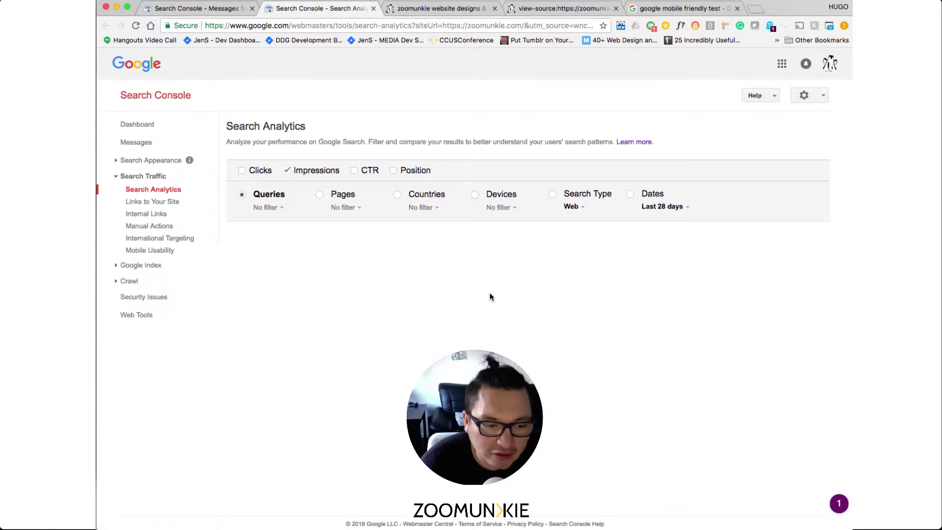
scroll(491, 294, "down", 2)
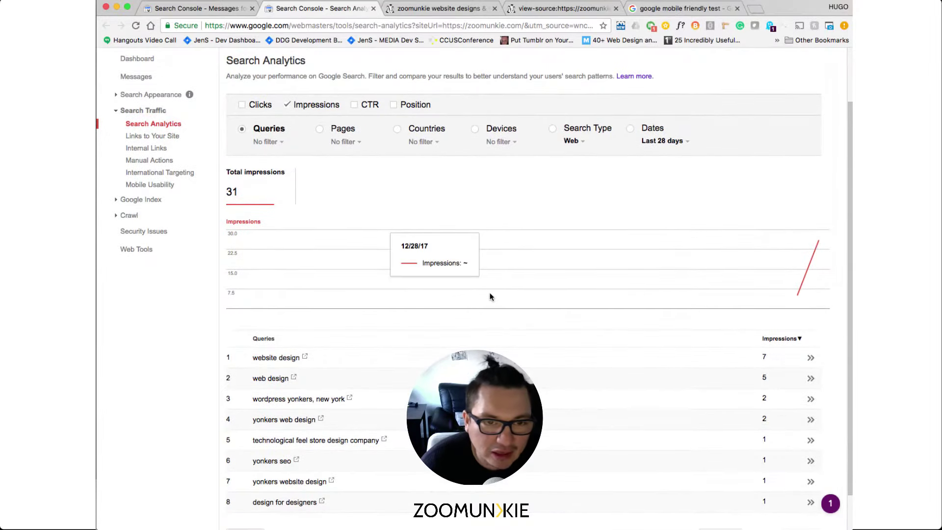
scroll(490, 297, "down", 1)
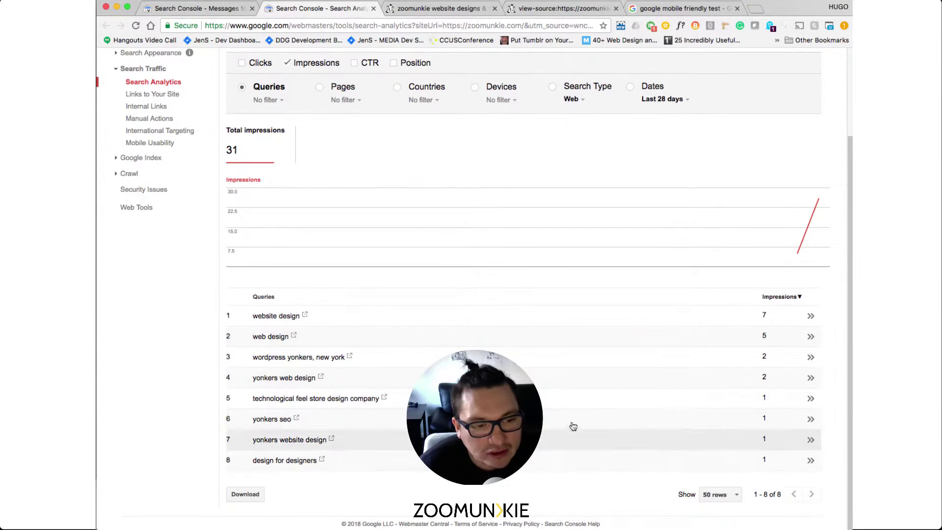
scroll(196, 314, "up", 2)
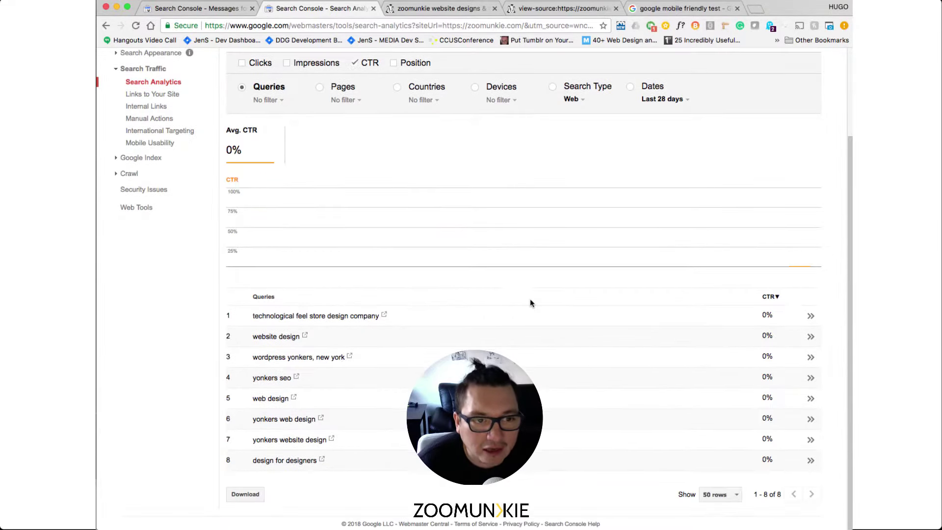
scroll(468, 250, "up", 3)
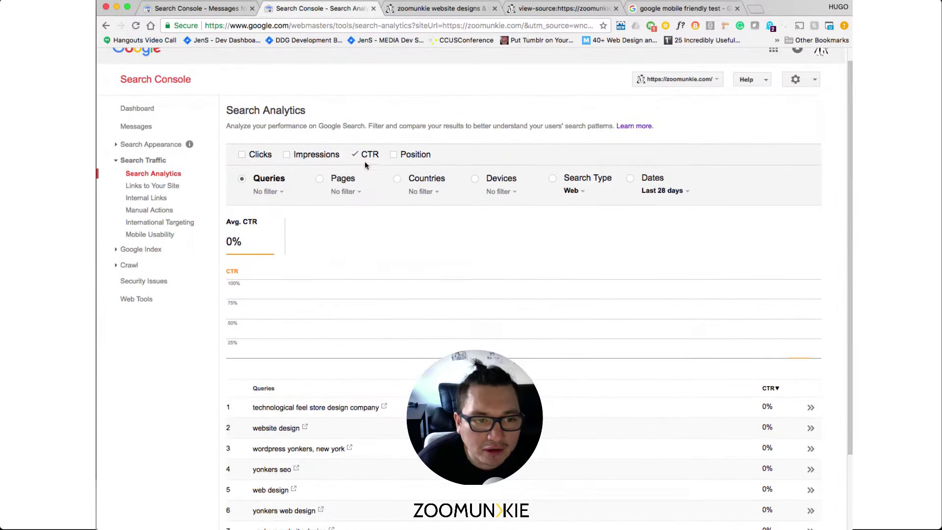
Show only impressions instead of CTR in the queries report and examine which search terms bring up the site
left_click(287, 154)
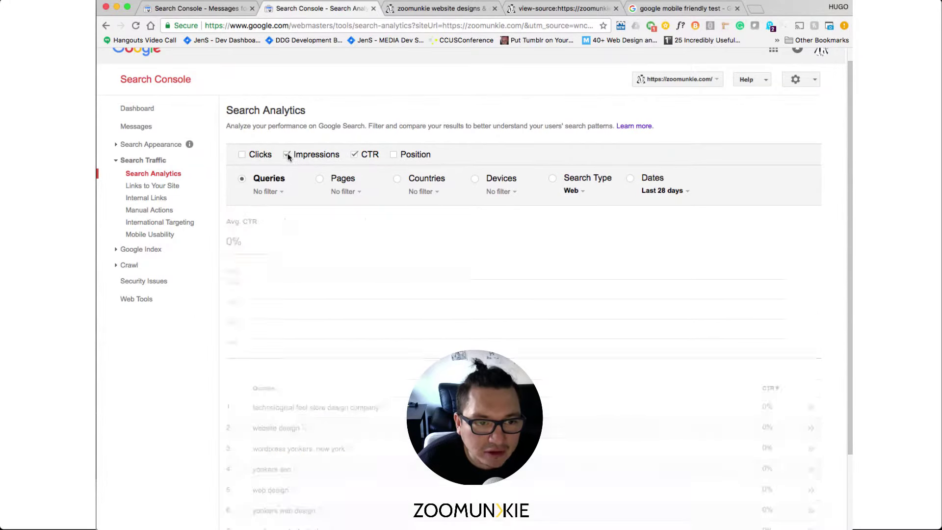
left_click(354, 155)
scroll(384, 383, "down", 3)
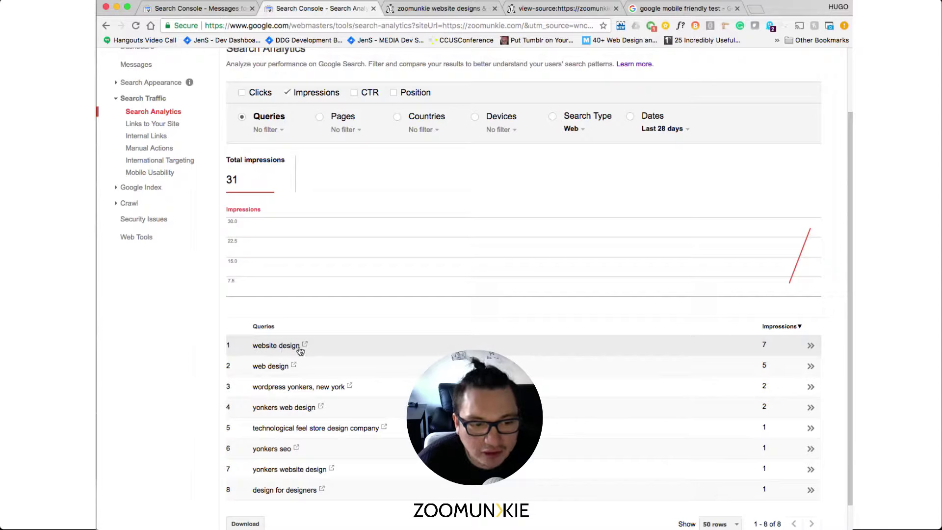
scroll(295, 349, "down", 1)
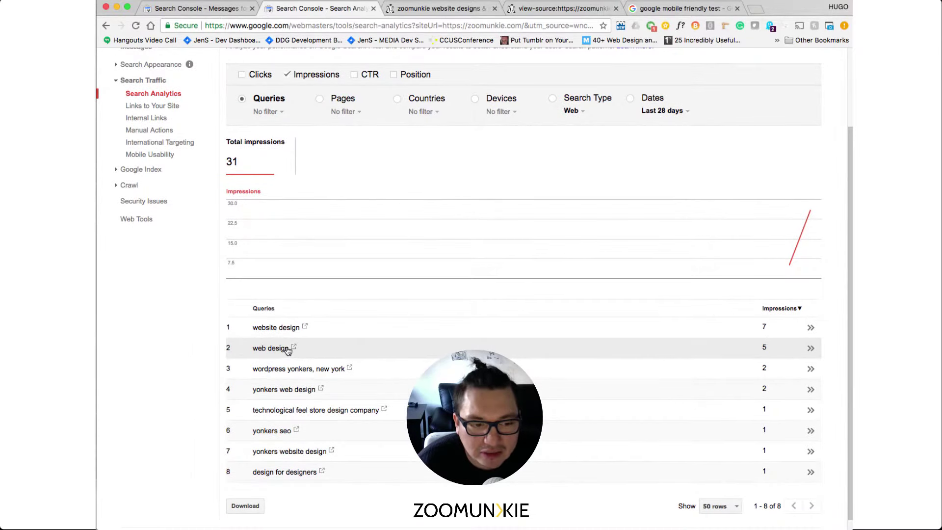
scroll(358, 353, "up", 2)
scroll(364, 352, "down", 2)
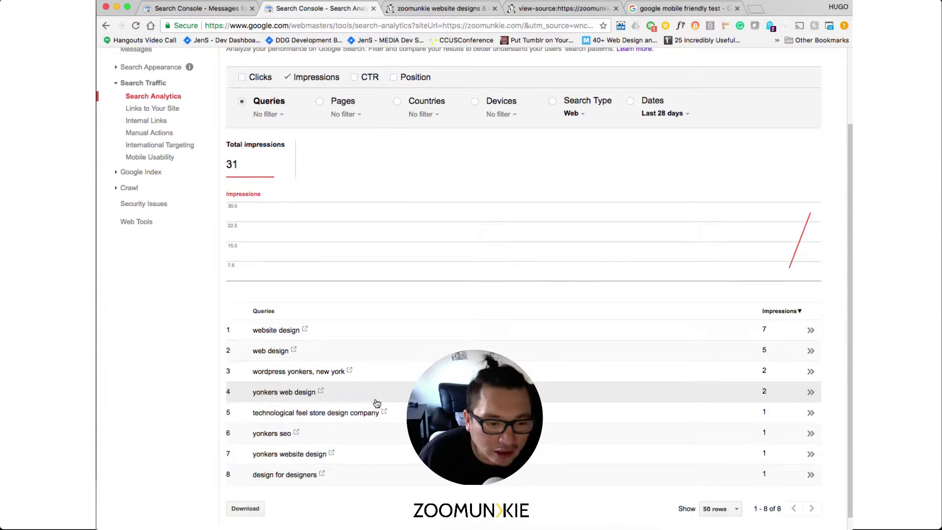
scroll(378, 403, "up", 3)
scroll(377, 402, "down", 2)
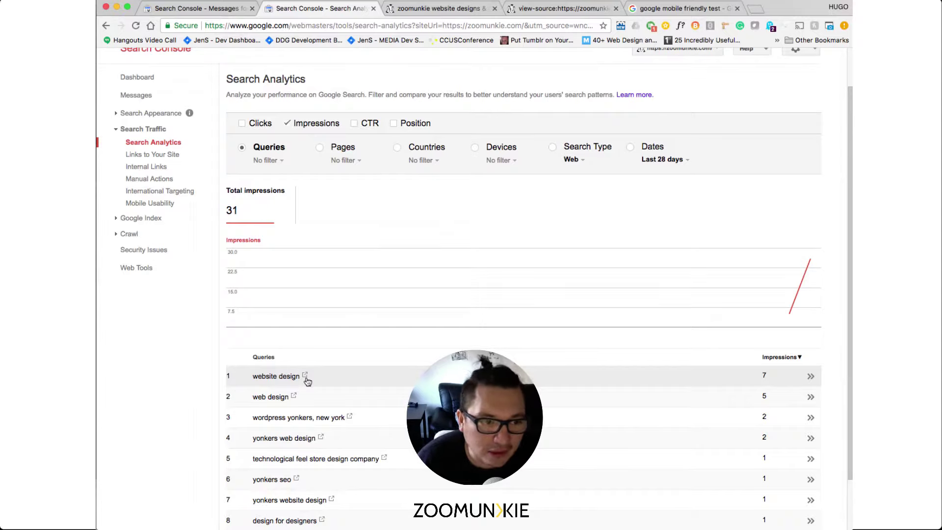
scroll(324, 388, "up", 2)
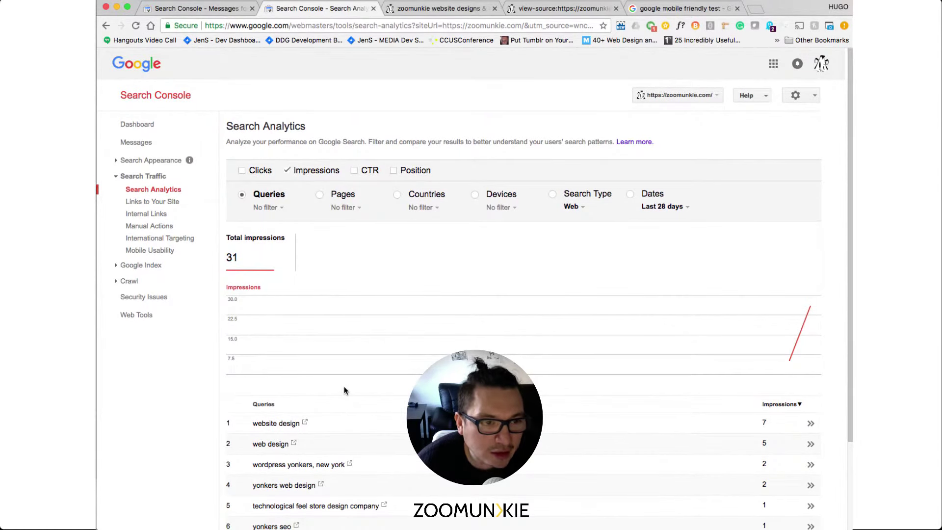
Show only clicks instead of impressions in the queries report and review the clicks for each search term
left_click(243, 170)
left_click(287, 171)
scroll(367, 226, "down", 3)
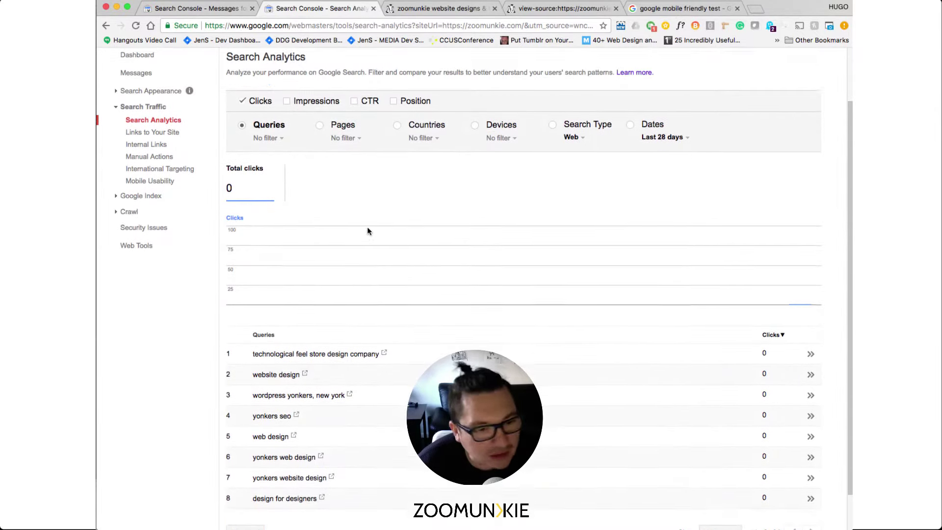
scroll(374, 236, "up", 2)
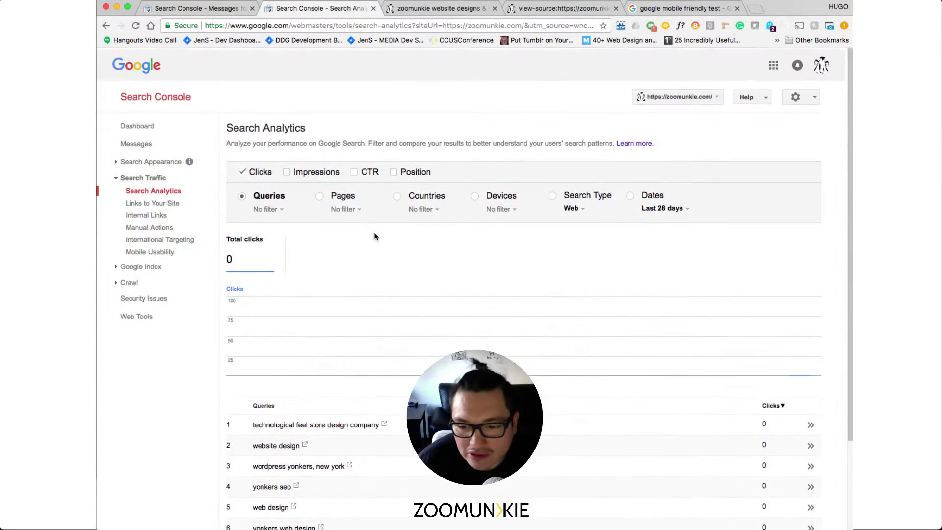
scroll(375, 236, "down", 3)
scroll(374, 237, "up", 4)
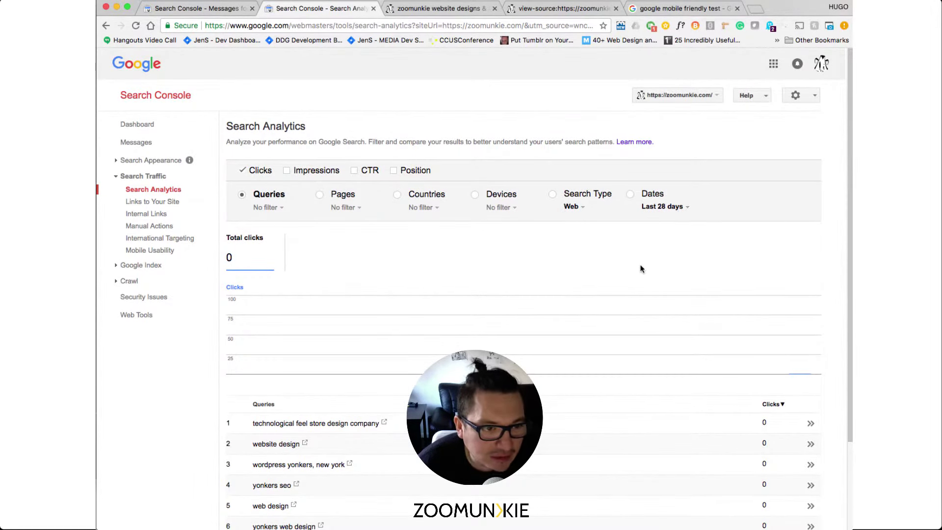
Check the Structured Data report under Search Appearance and return to the dashboard overview
left_click(157, 160)
left_click(173, 174)
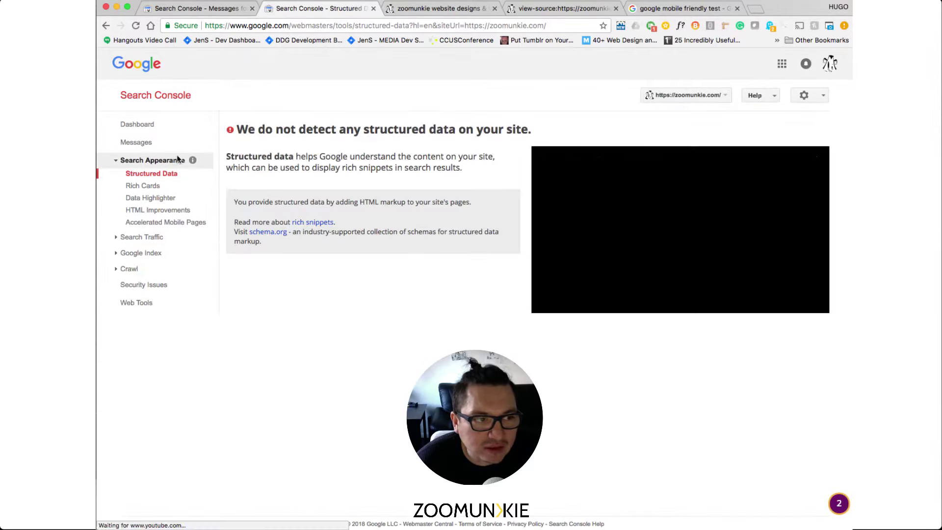
left_click(163, 127)
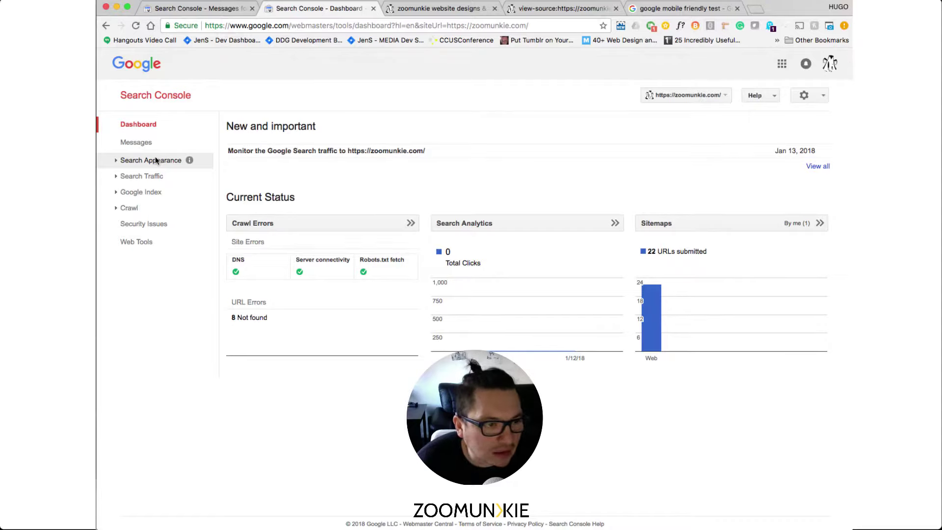
Review the site's crawl errors and crawl stats, along with its Fetch as Google, robots.txt Tester and Sitemaps pages
left_click(147, 192)
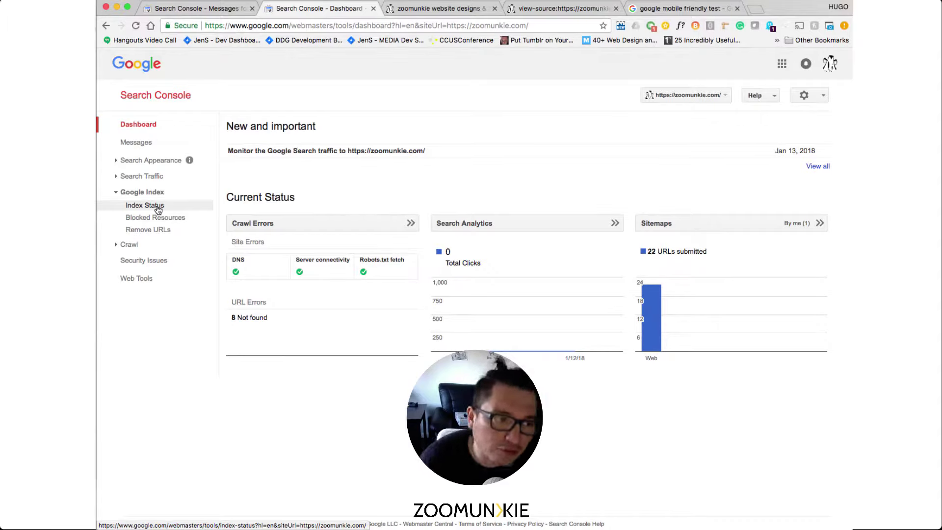
left_click(147, 244)
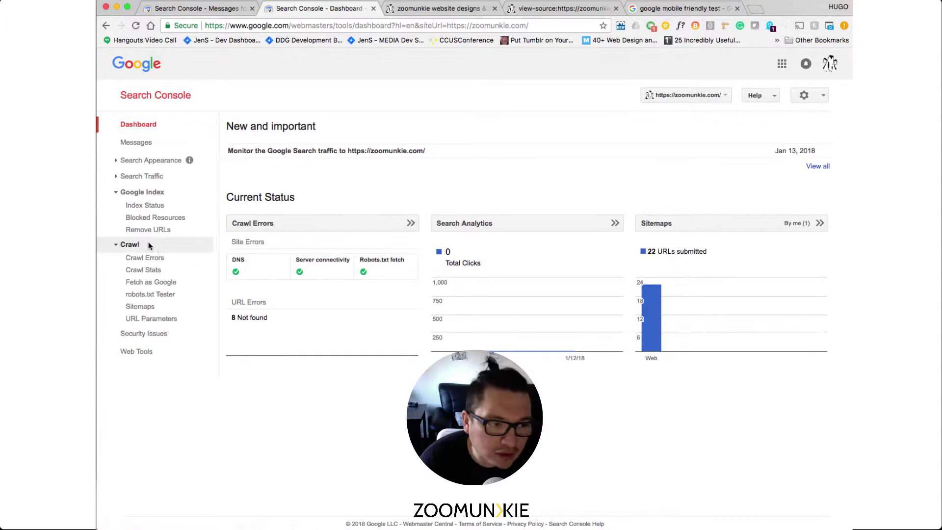
left_click(174, 260)
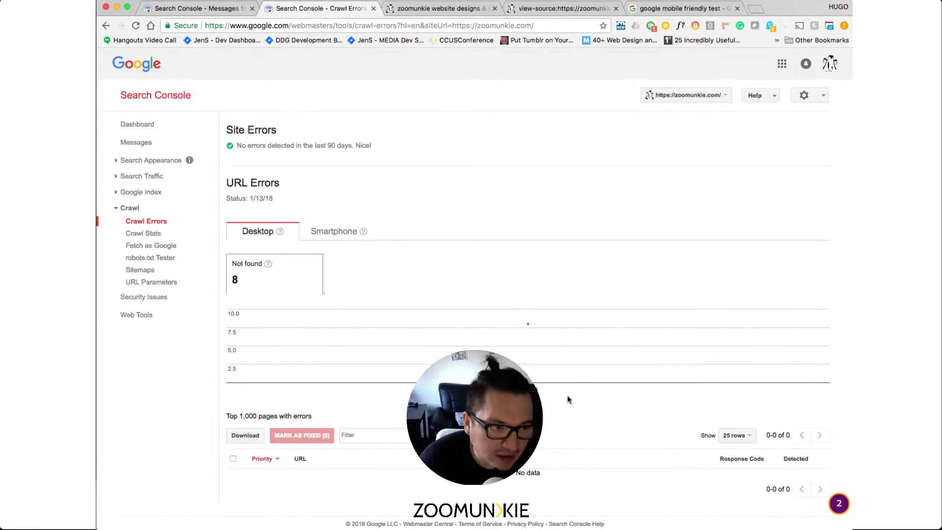
left_click(158, 234)
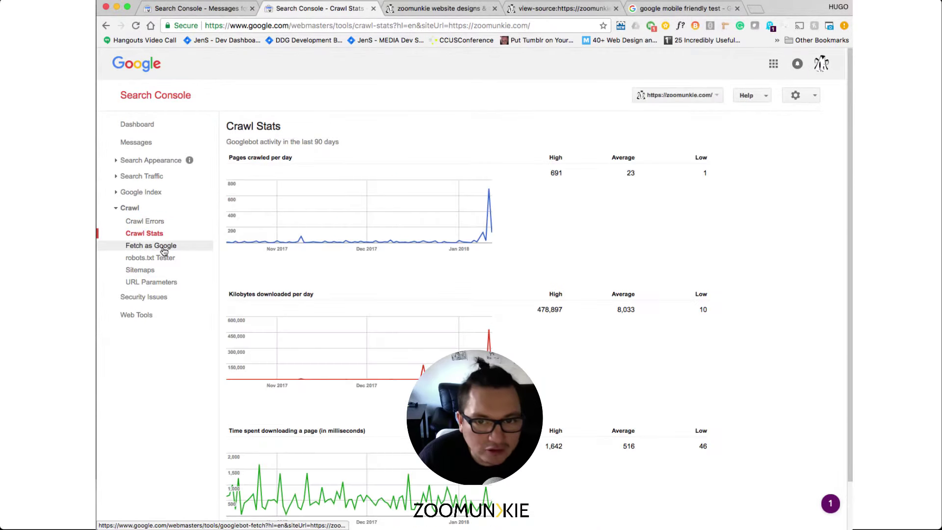
left_click(164, 246)
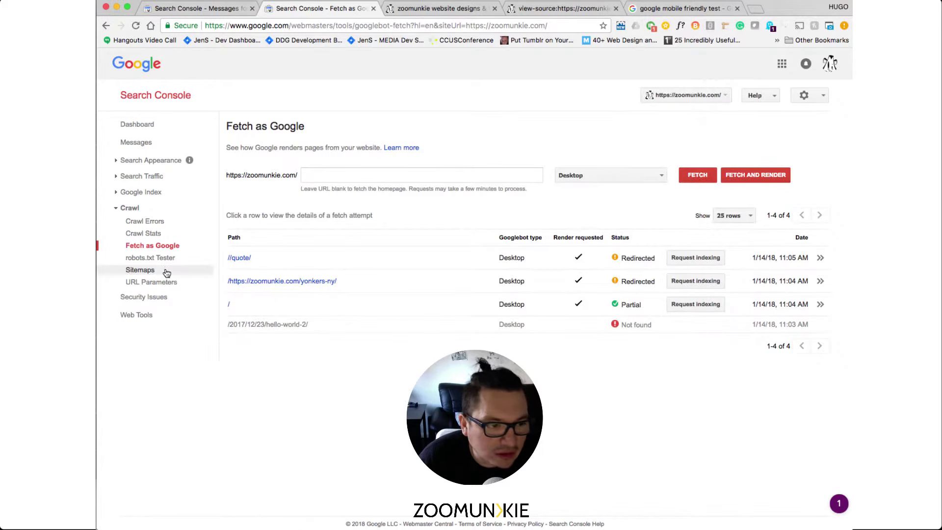
left_click(167, 257)
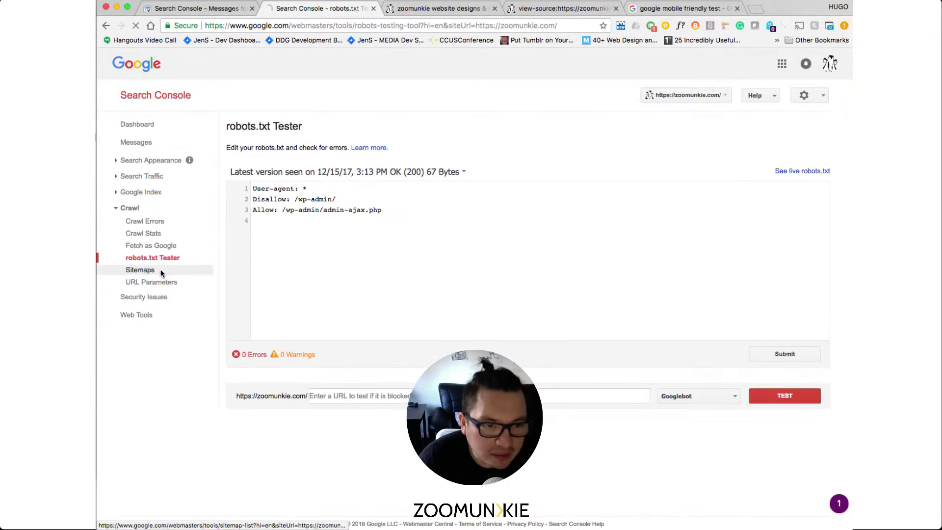
left_click(161, 272)
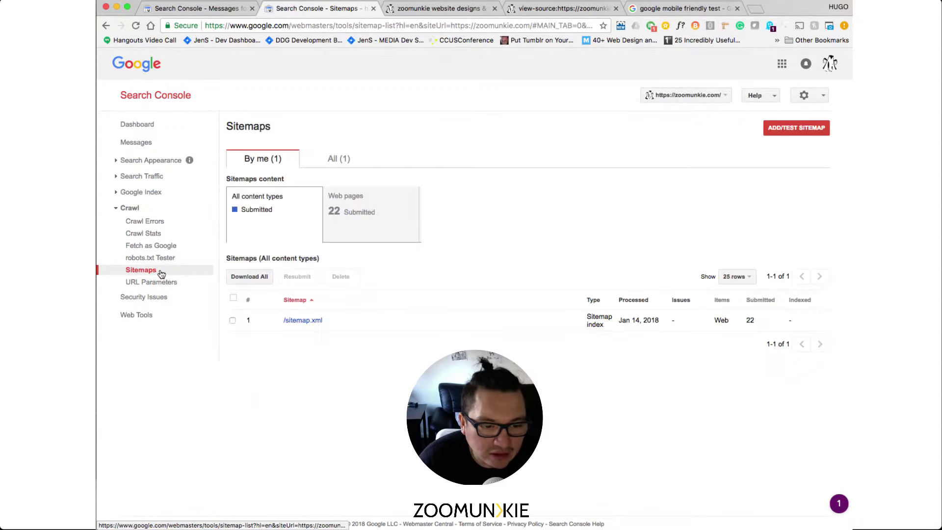
Look at the Ad Experience Report in Web Tools and its desktop version
left_click(136, 315)
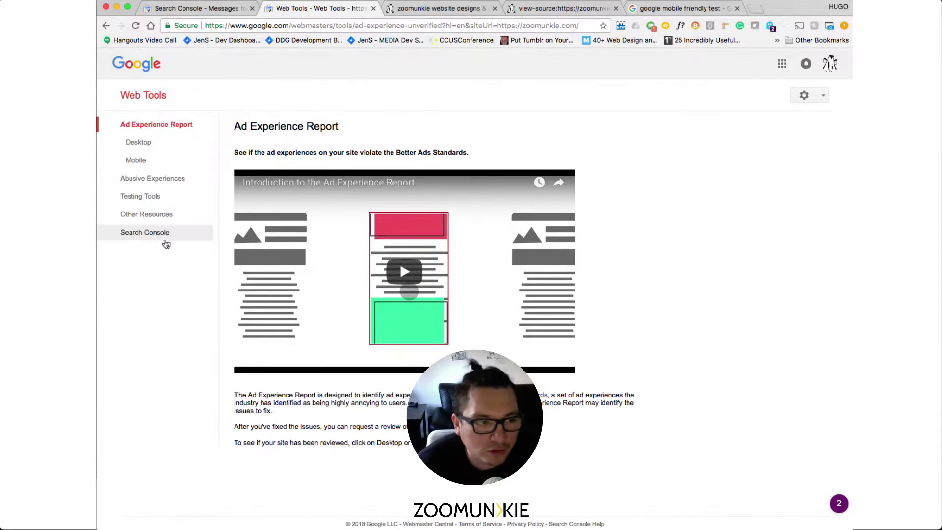
left_click(161, 145)
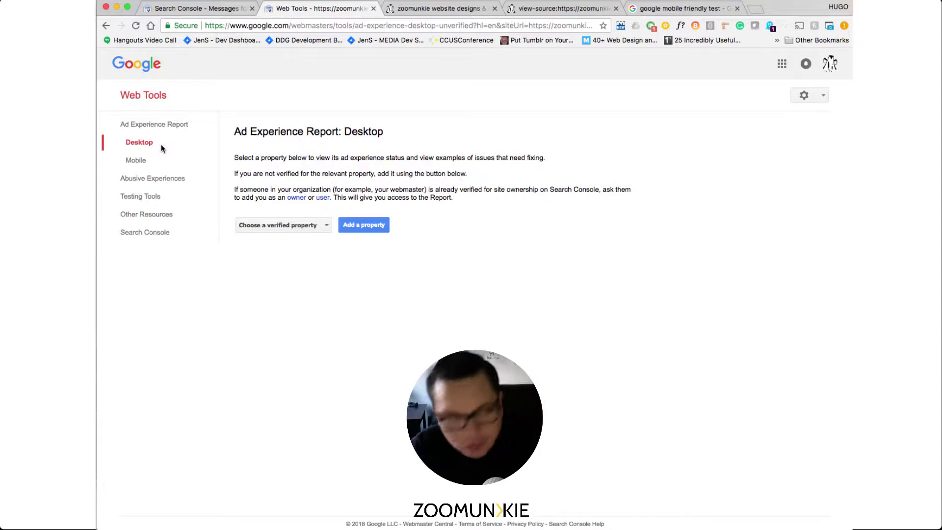
Search Google for "google keyword planner" in a new browser tab
key("super+t")
type("google")
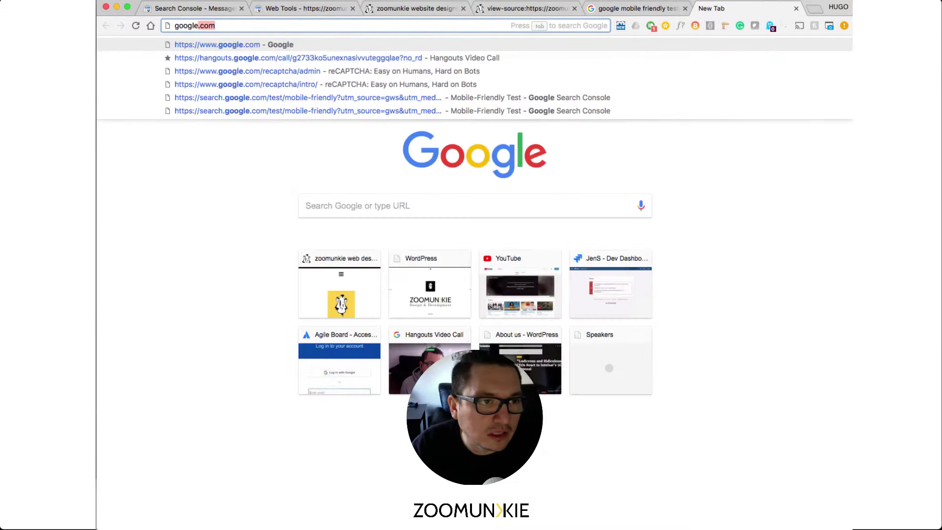
type(" keyword planner")
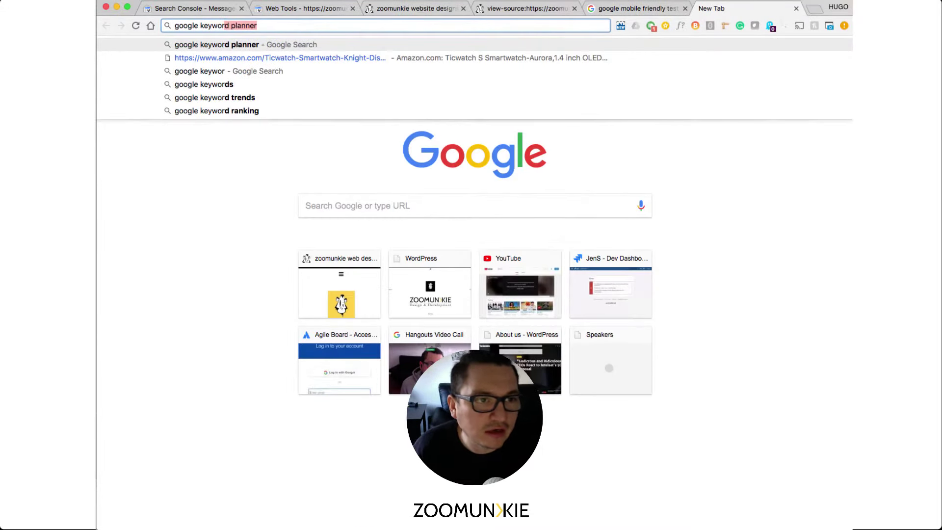
key("Return")
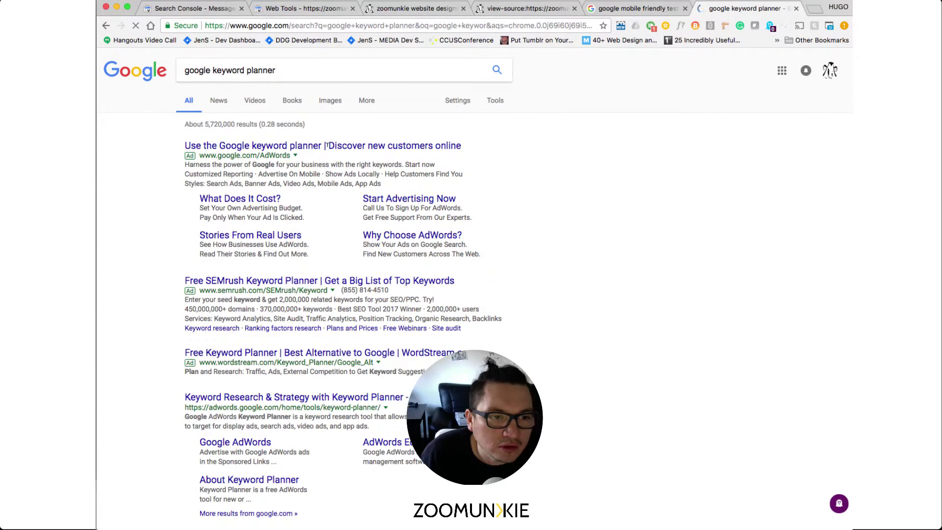
left_click(325, 145)
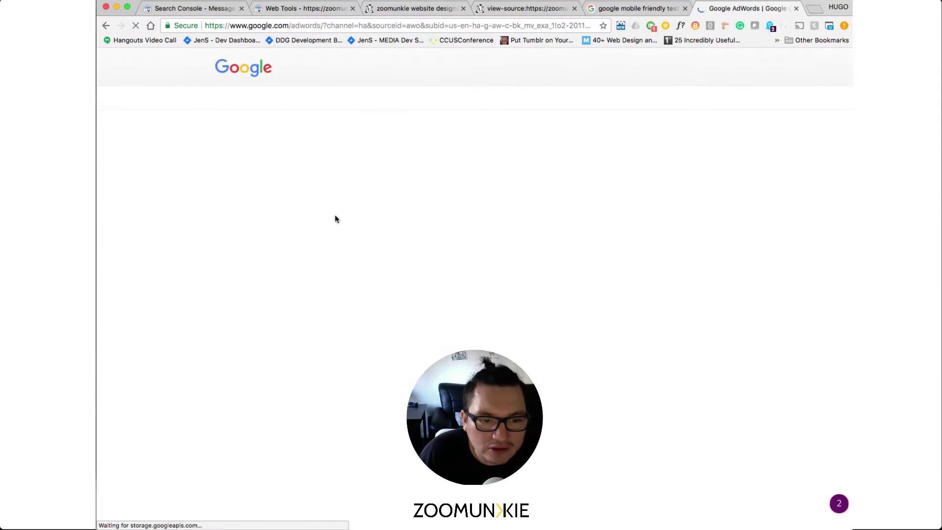
scroll(395, 297, "down", 5)
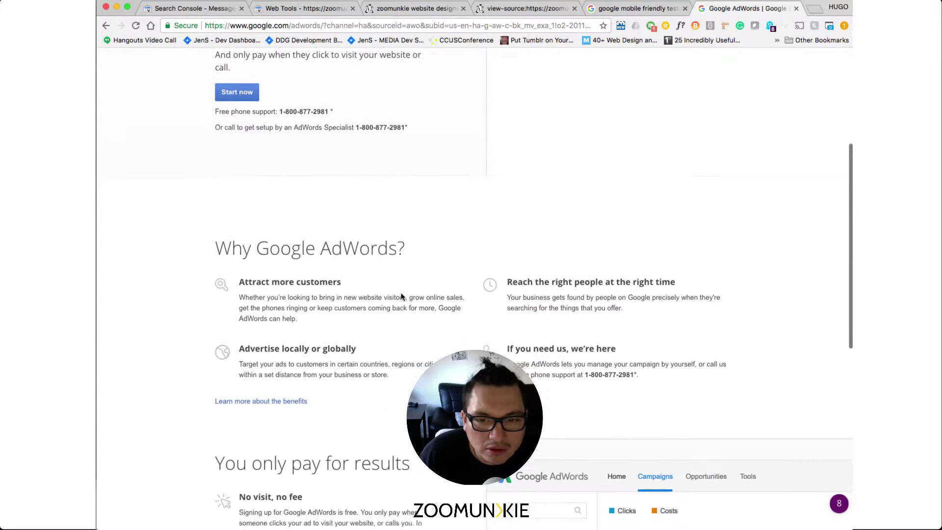
scroll(401, 294, "up", 2)
scroll(401, 294, "down", 10)
scroll(402, 295, "up", 4)
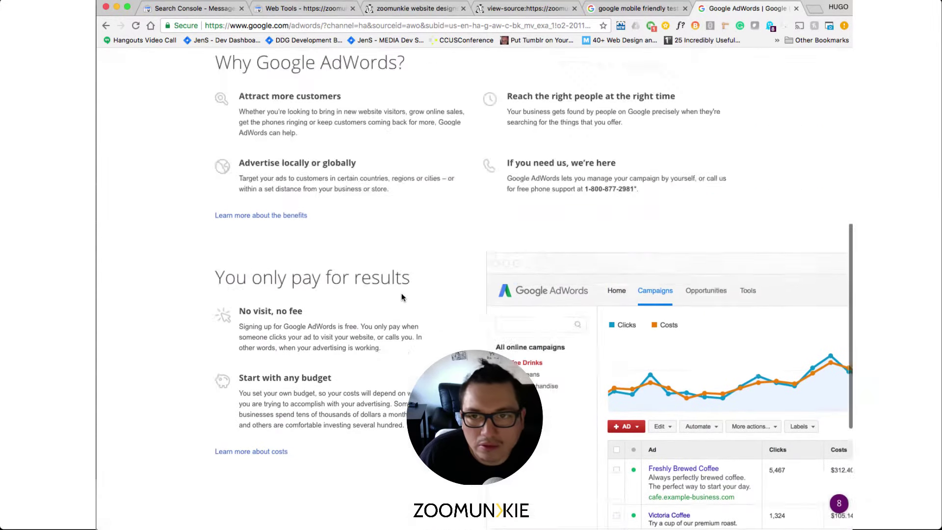
scroll(401, 293, "up", 8)
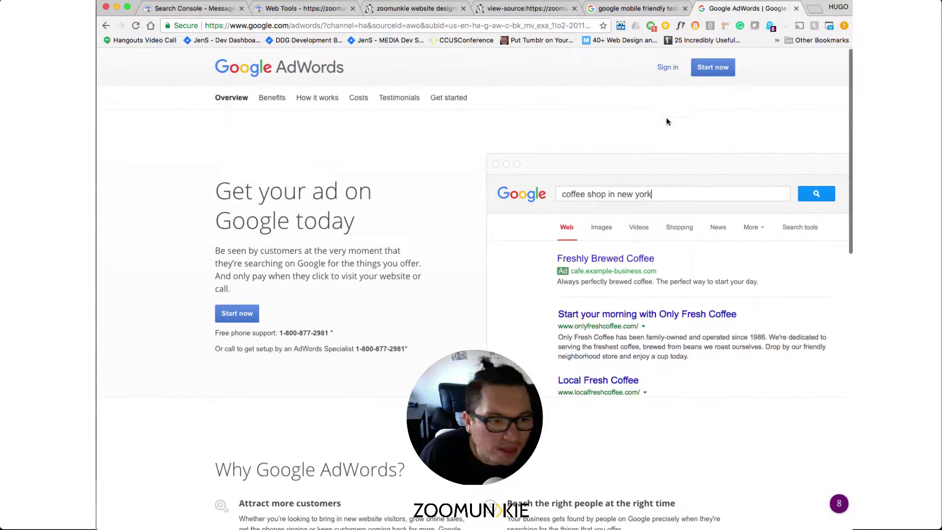
key("super+bracketleft")
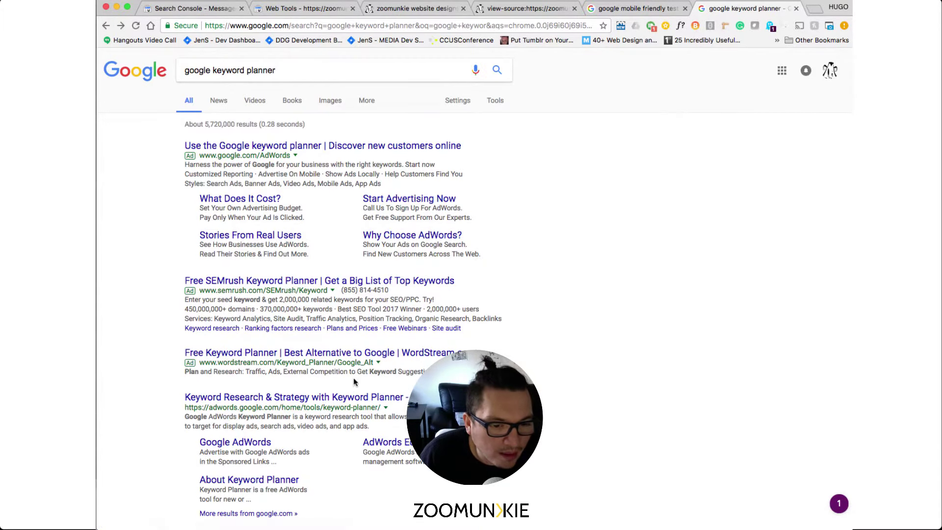
Open the AdWords Keyword Planner page from the search results and sign in with the saved account password
scroll(354, 381, "down", 1)
left_click(294, 346)
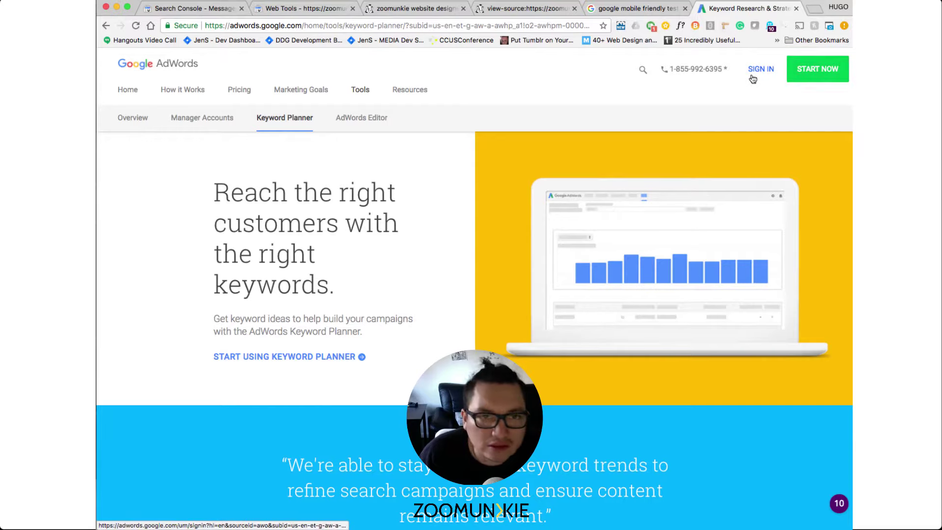
left_click(752, 76)
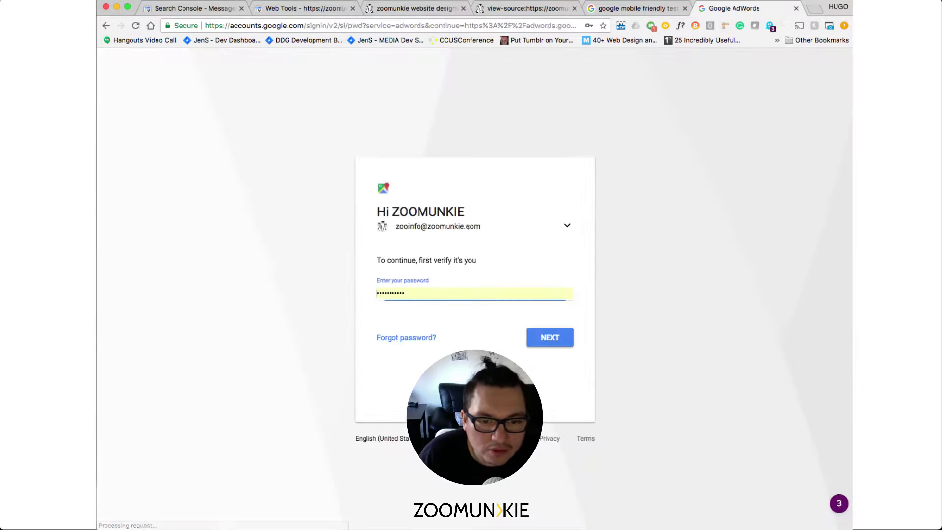
left_click(560, 339)
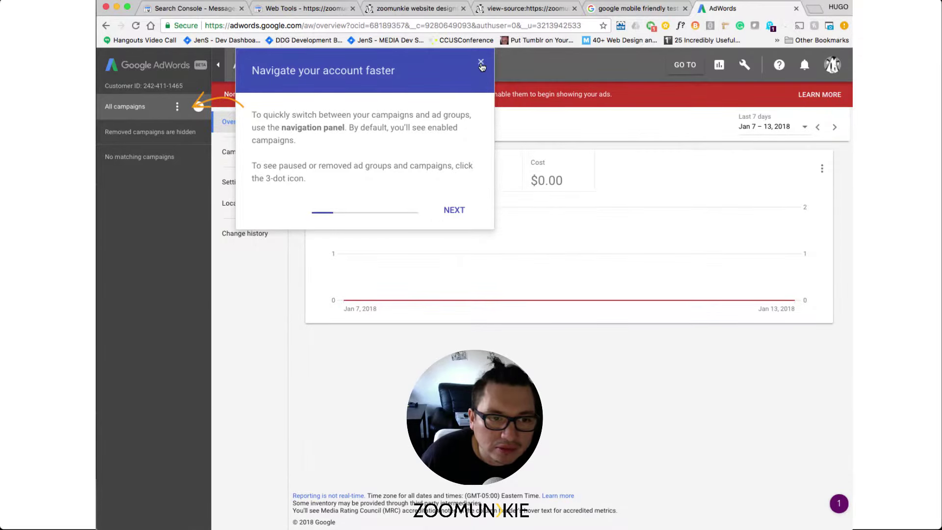
Go through the AdWords introductory tour on tools, reporting and tailored insights until it is dismissed
left_click(452, 211)
left_click(562, 277)
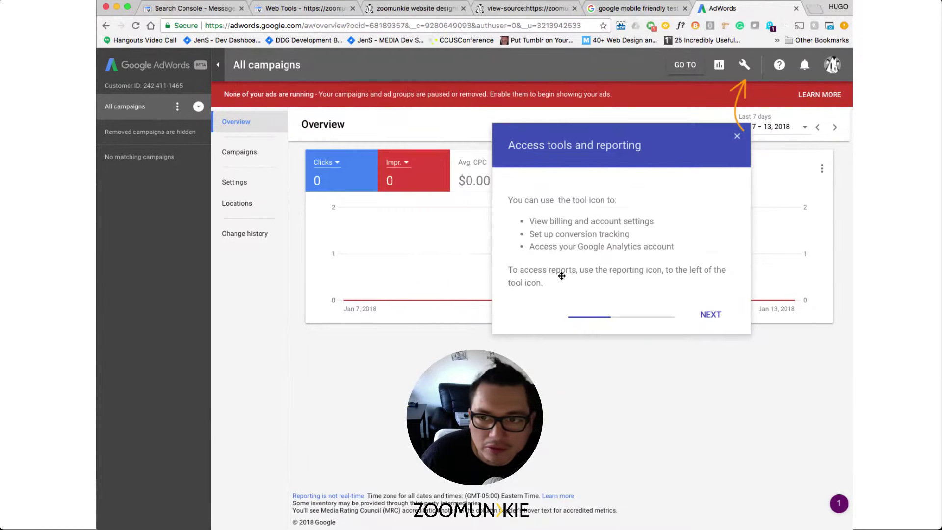
left_click(712, 314)
left_click(739, 231)
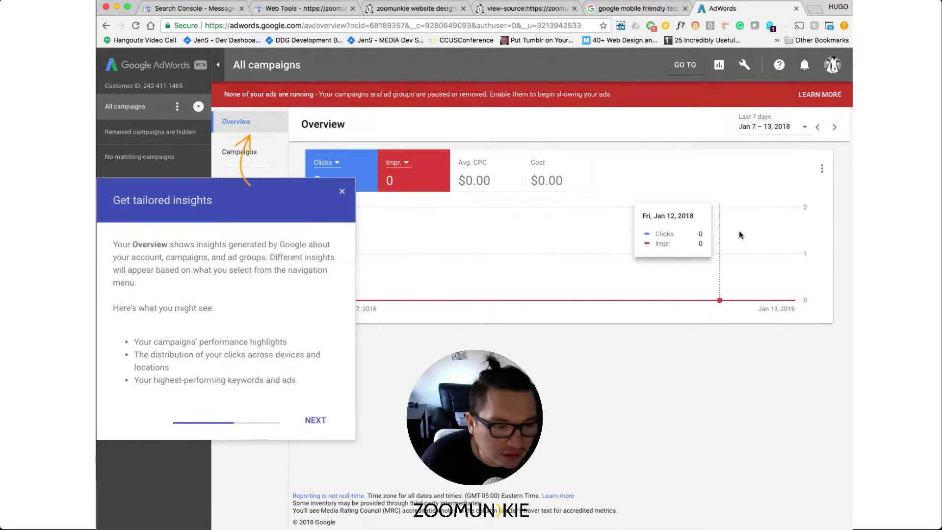
left_click(317, 420)
left_click(568, 358)
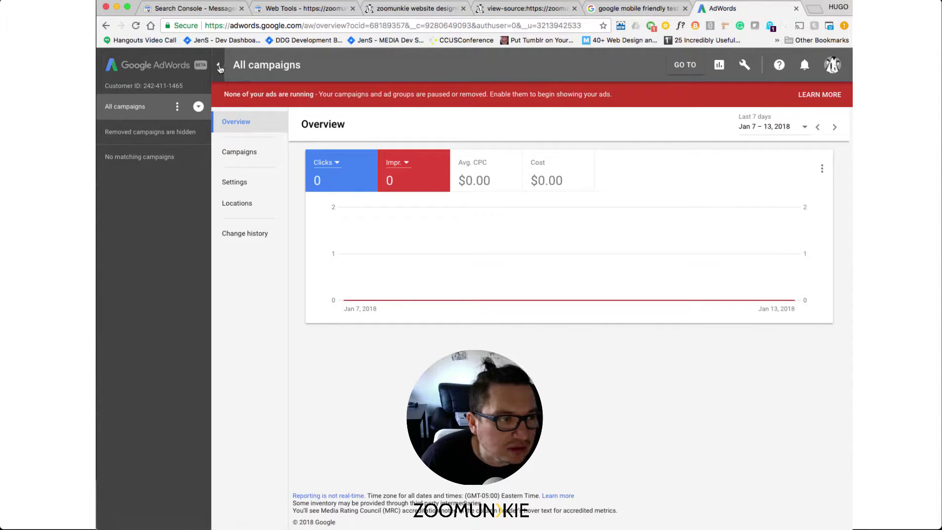
mouse_move(164, 119)
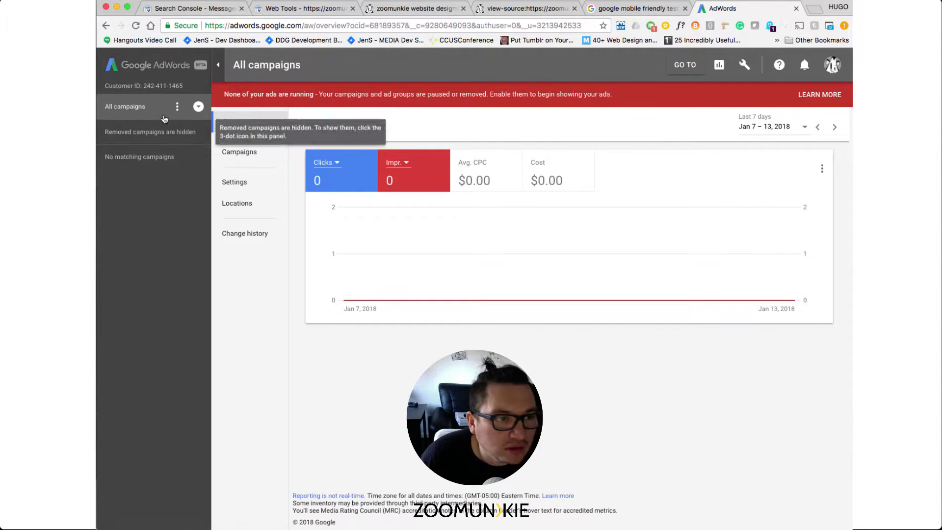
left_click(198, 106)
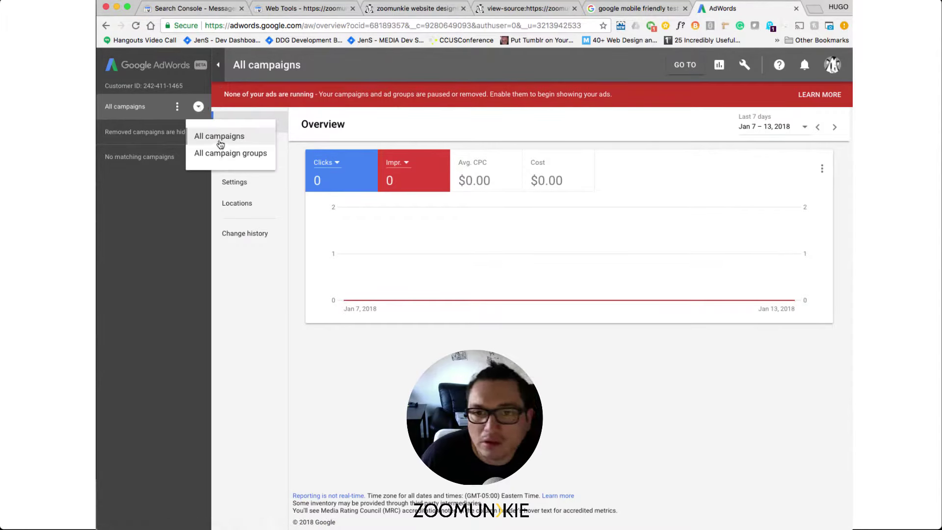
left_click(694, 81)
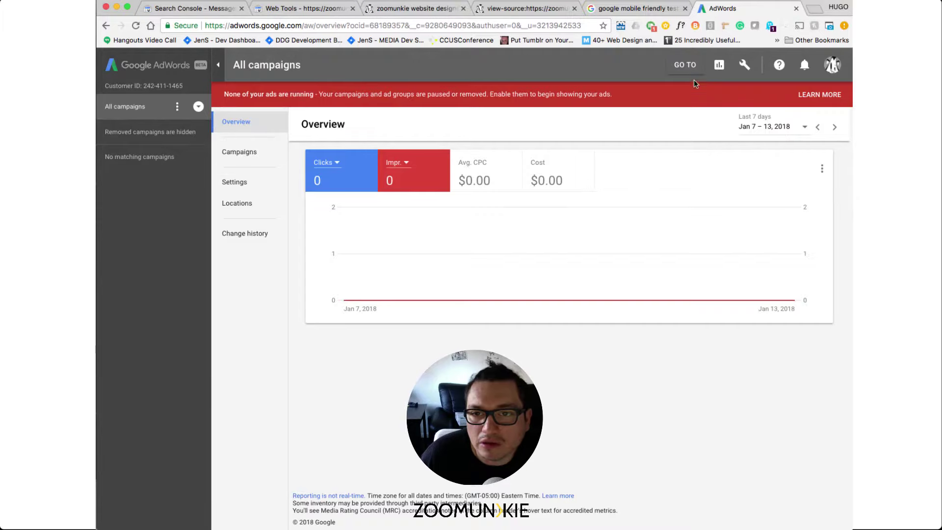
Open the Keyword Planner from the AdWords planning tools and resume the saved plan
left_click(720, 65)
left_click(749, 65)
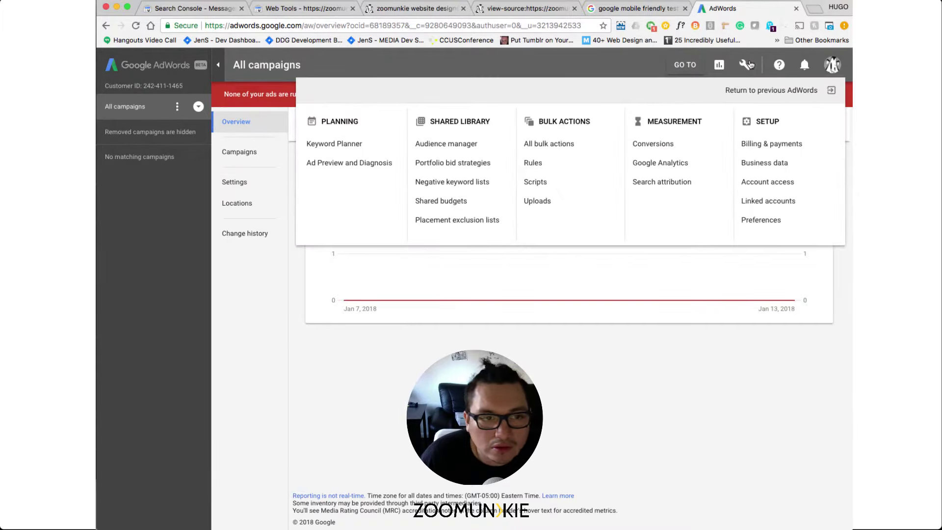
left_click(339, 144)
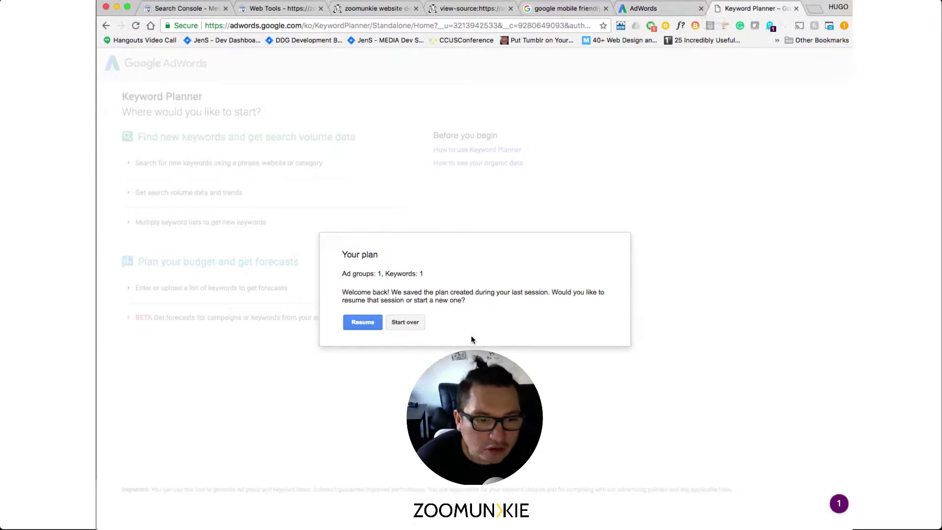
left_click(370, 326)
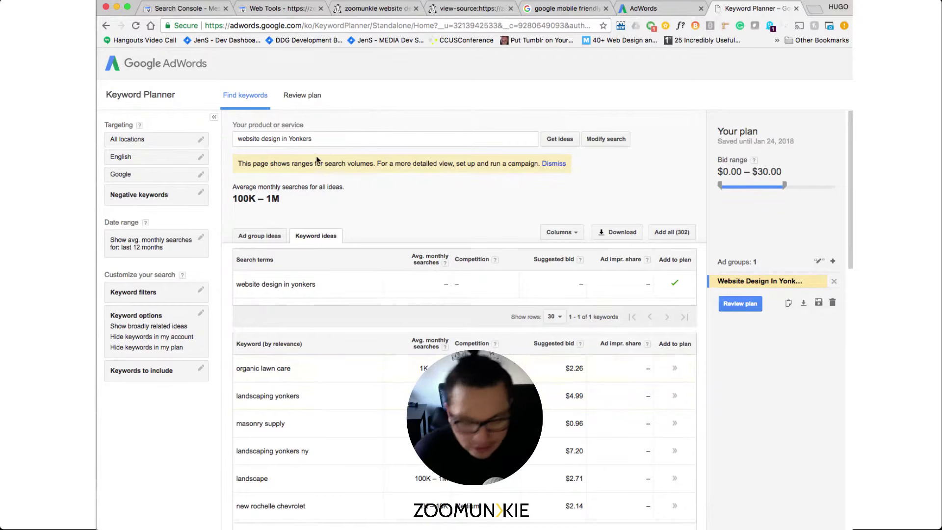
Get keyword ideas for "website" and examine the suggested bid for "website builder"
triple_click(331, 138)
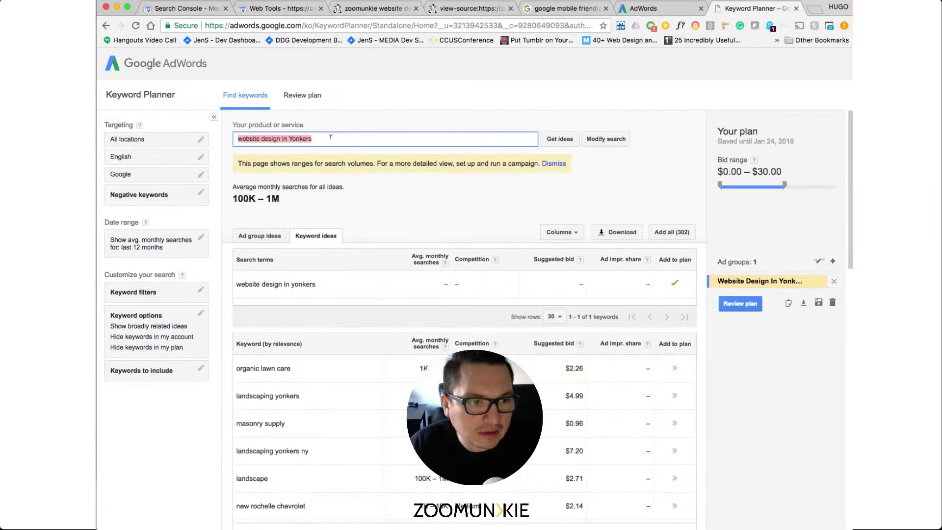
type("website")
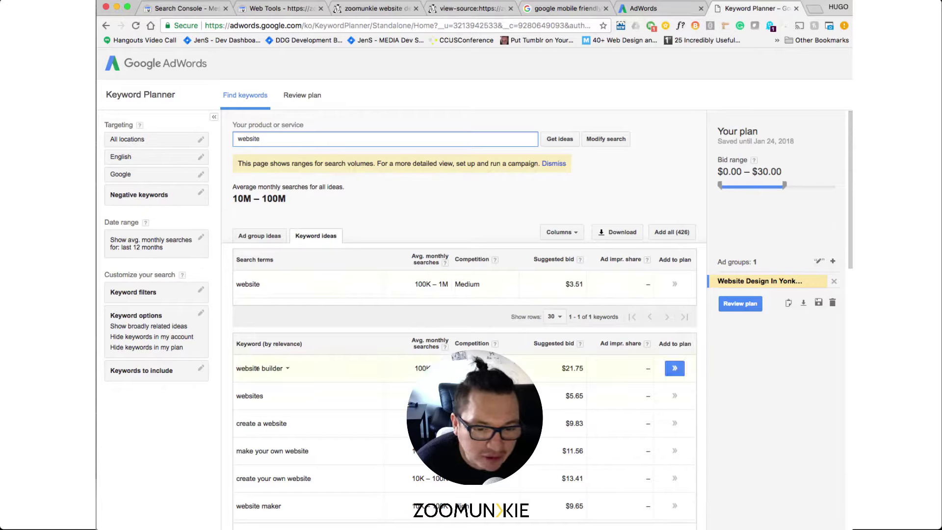
double_click(575, 367)
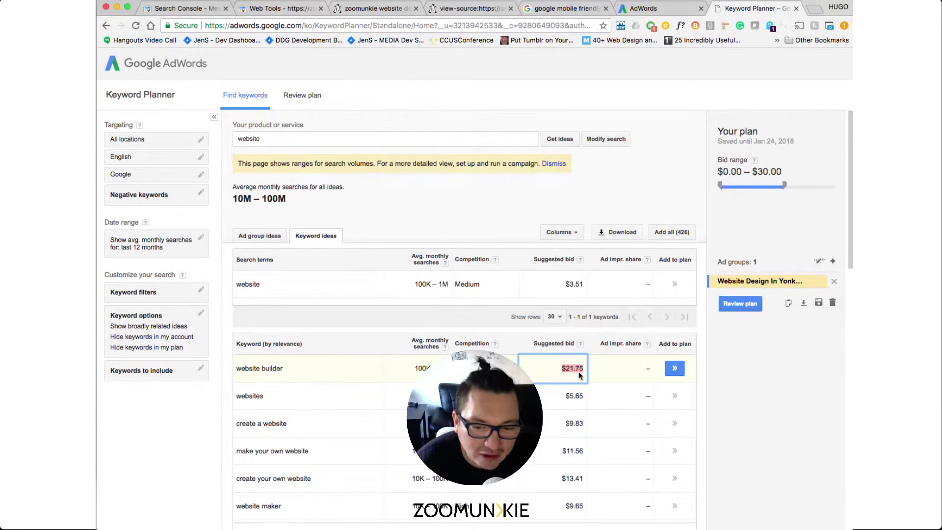
scroll(578, 372, "down", 1)
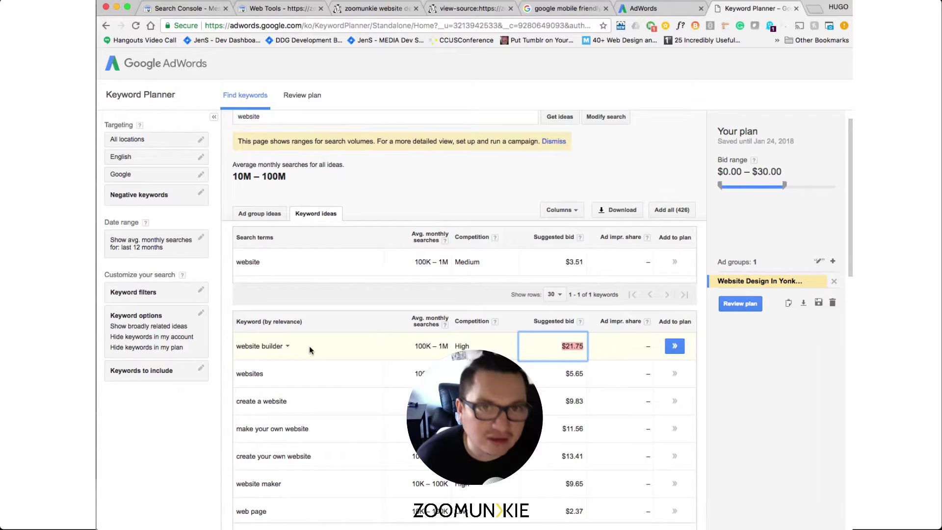
Search Google for "apple tv" and examine the ads and organic listings on the results page
left_click(565, 8)
left_click_drag(285, 71, 185, 70)
type("apple tv")
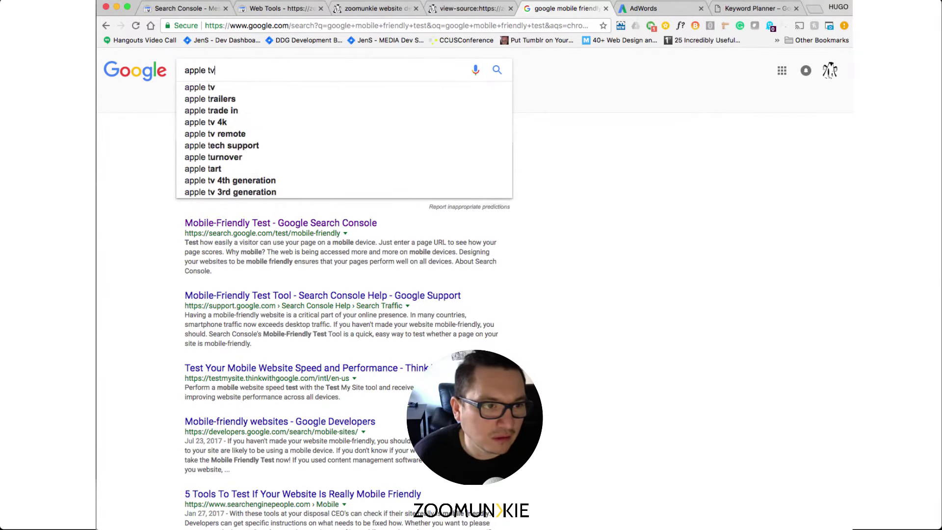
key("Return")
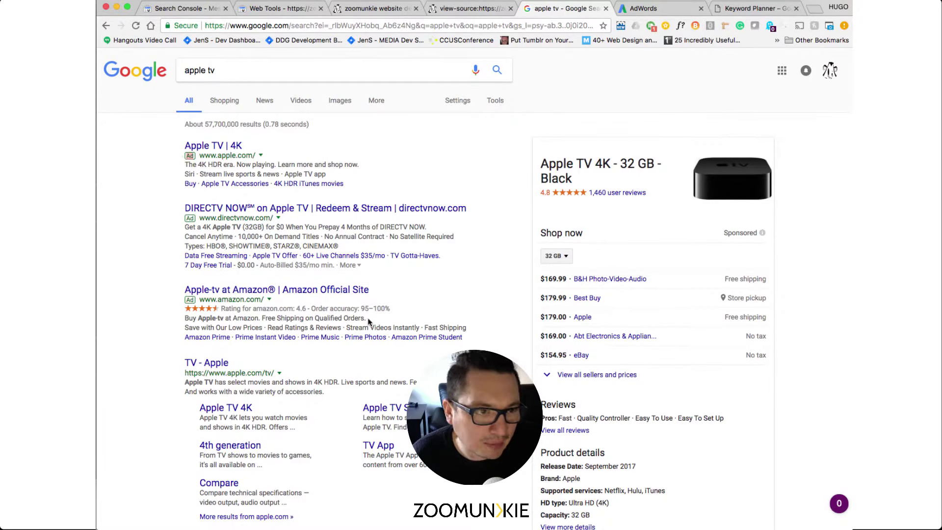
scroll(369, 282, "down", 1)
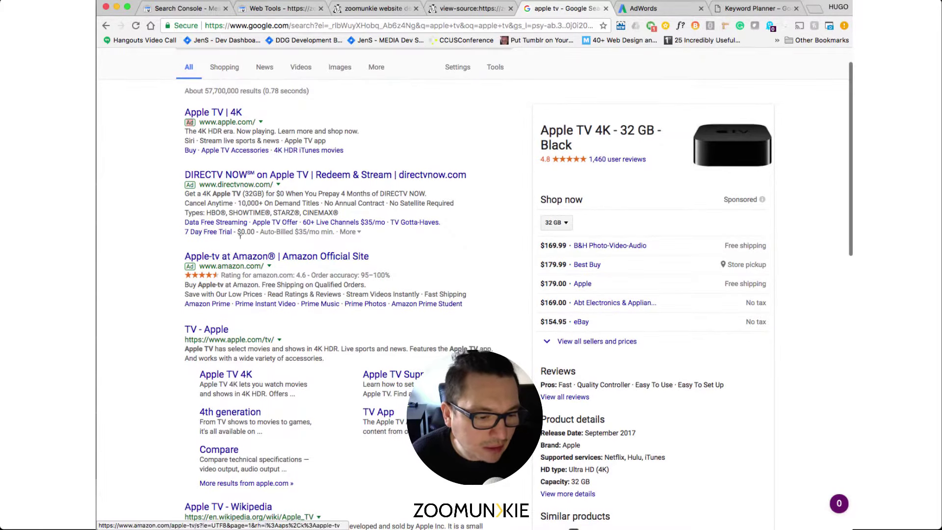
scroll(258, 197, "down", 2)
scroll(311, 298, "down", 10)
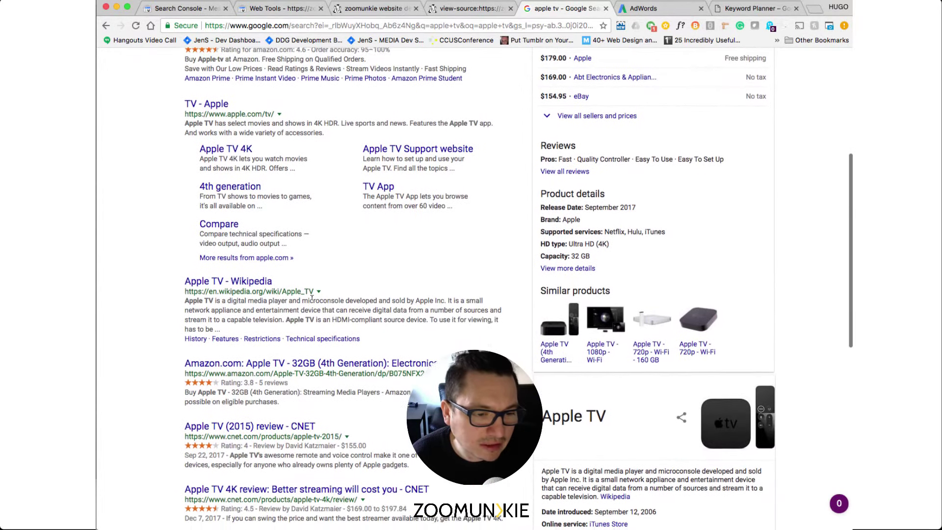
scroll(403, 355, "up", 13)
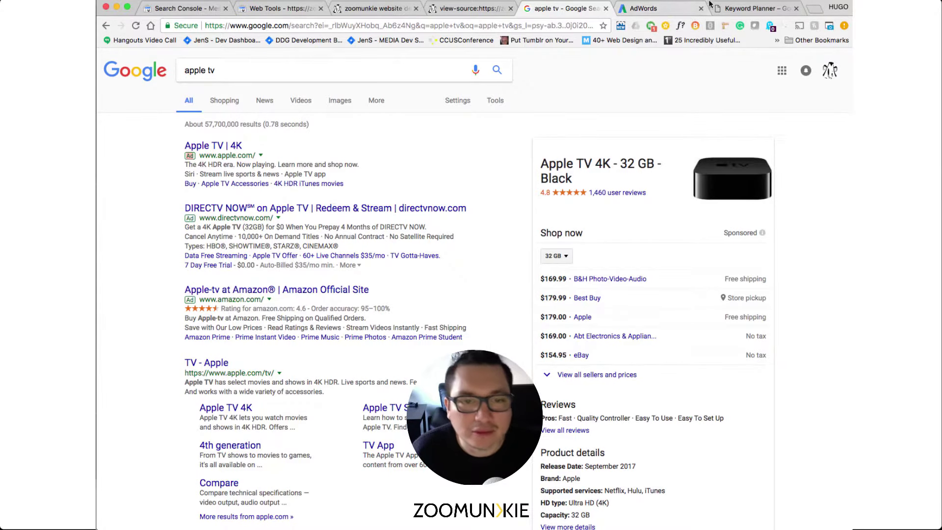
Return to the Keyword Planner, get keyword ideas for "website modifications" and examine the suggested bids
left_click(665, 12)
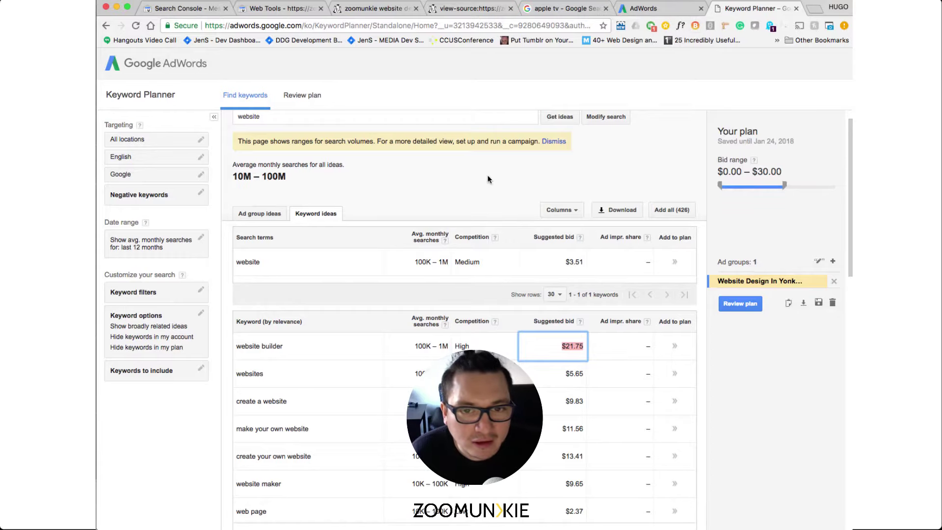
scroll(488, 176, "up", 1)
scroll(487, 179, "up", 2)
left_click(339, 140)
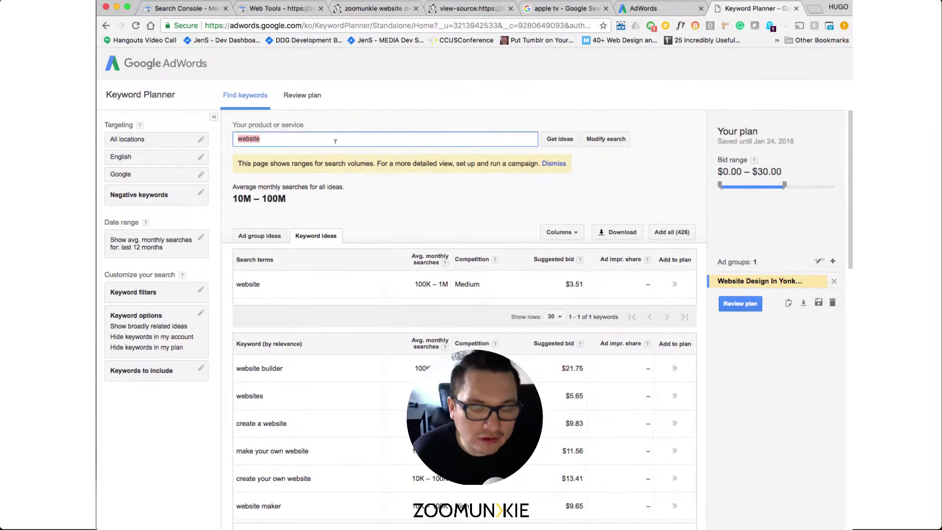
left_click(339, 141)
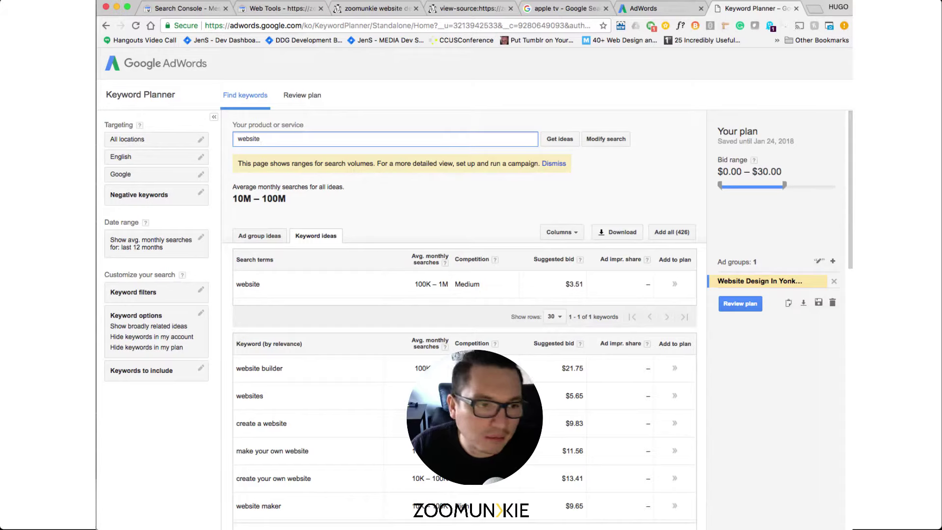
type("m")
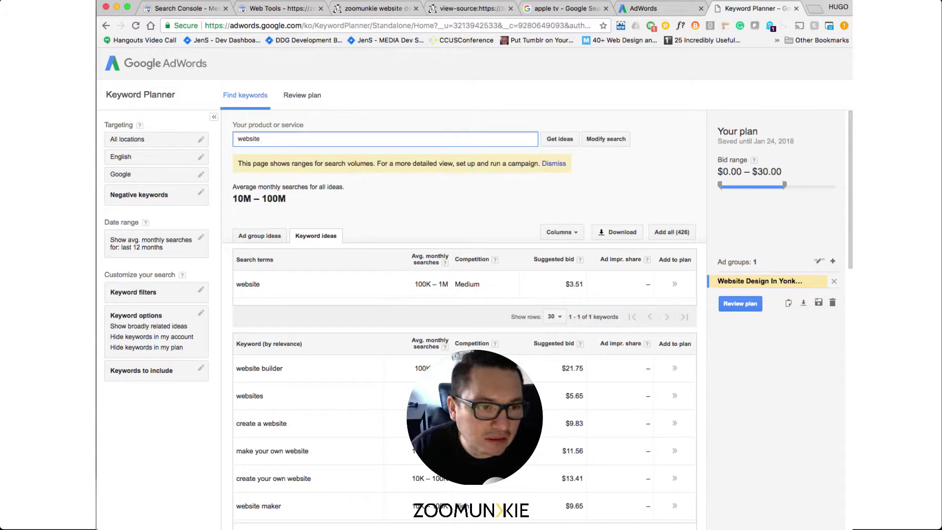
type("odifications")
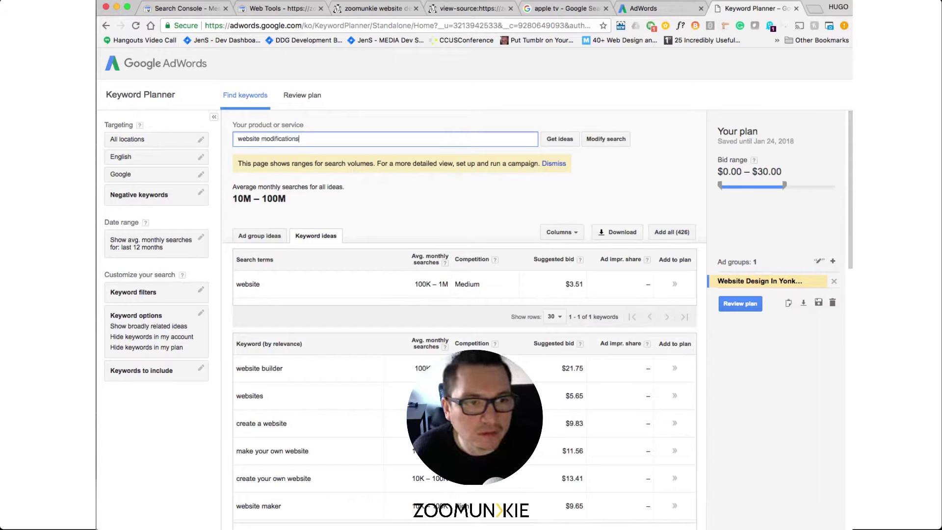
key("Return")
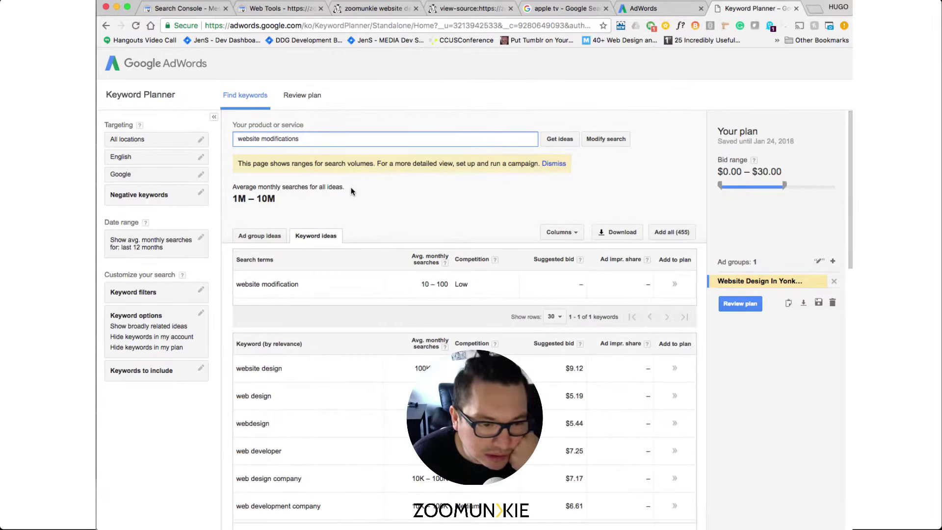
scroll(352, 187, "down", 2)
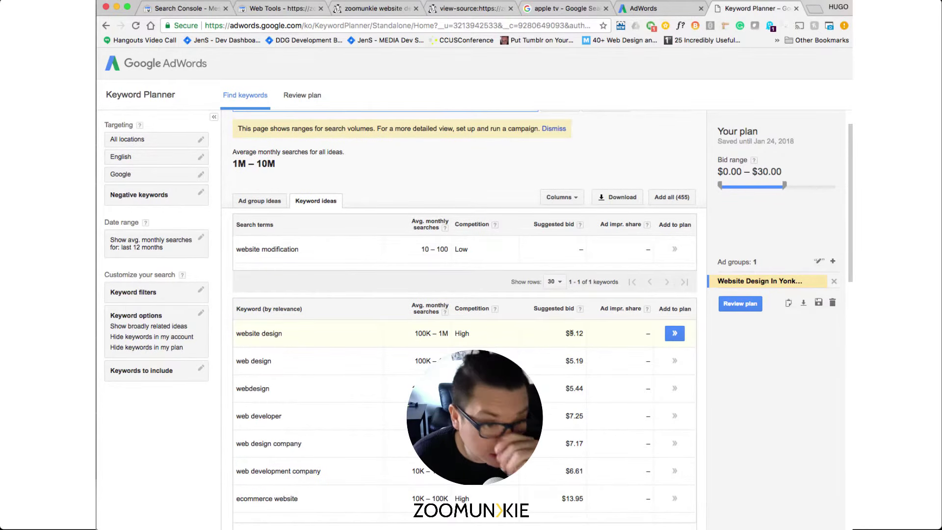